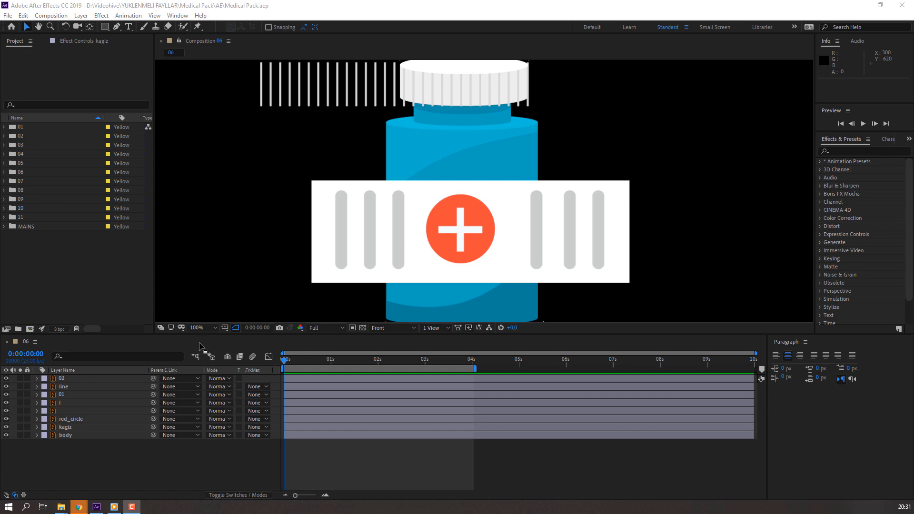
Step: Try sliding the vertical line strip across the bottle cap and undo the move
scroll(391, 219, "down", 2)
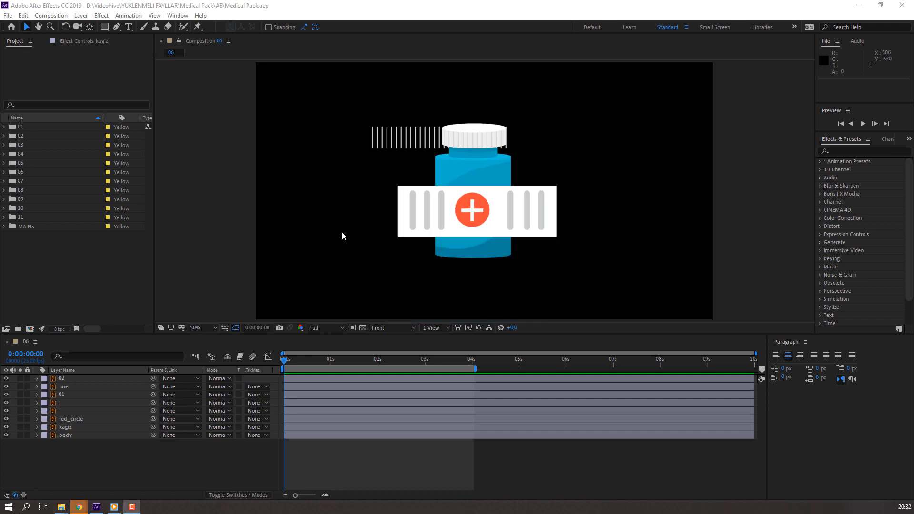
left_click(408, 143)
scroll(356, 125, "up", 1)
left_click_drag(368, 190, 377, 254)
left_click_drag(358, 163, 438, 157)
key("ctrl+z")
Step: Duplicate the bottle cap layer 01 in the timeline
left_click(70, 394)
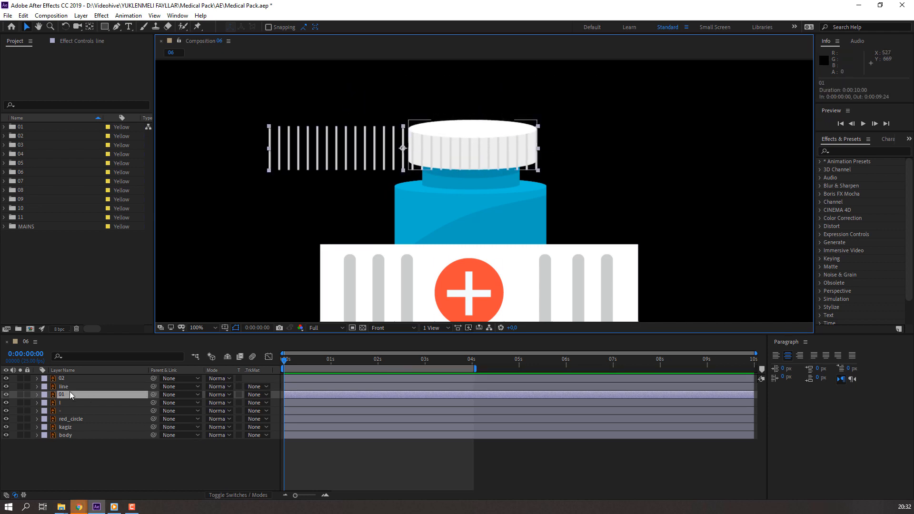
left_click(22, 16)
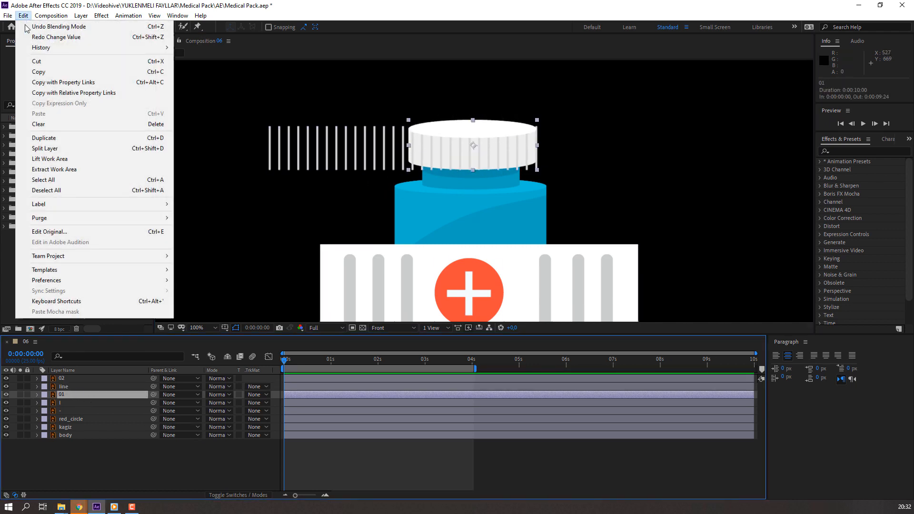
left_click(43, 137)
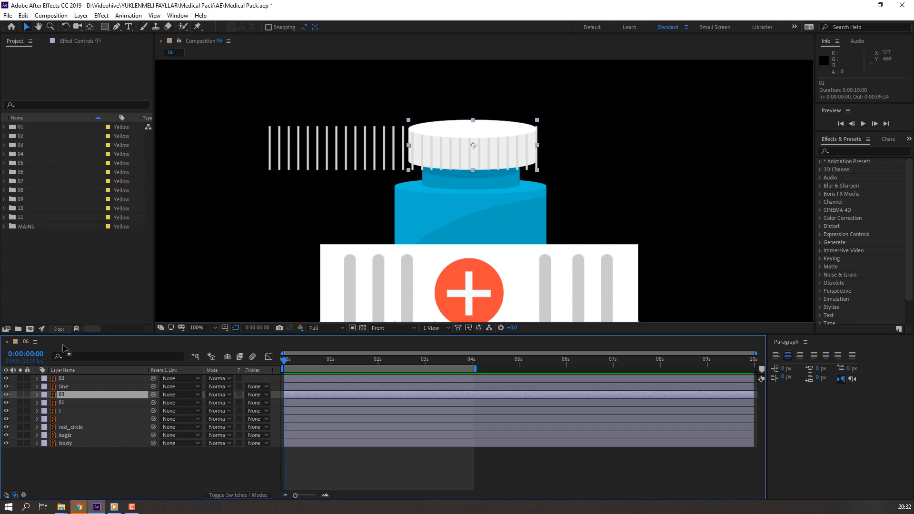
Step: Place the duplicated cap layer 03 directly above the line layer and give line an alpha track matte from it
left_click_drag(68, 386, 63, 394)
left_click(256, 394)
left_click(259, 418)
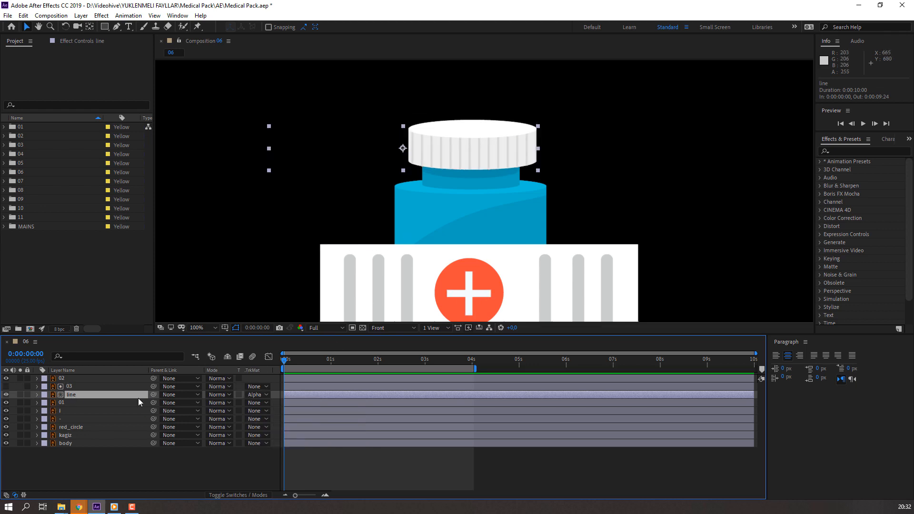
Step: Reveal the line layer's Position and start animating it with a keyframe at 0:00:00:00
key("p")
mouse_move(213, 403)
left_mouse_down()
mouse_move(171, 403)
mouse_move(314, 403)
mouse_move(195, 403)
mouse_move(227, 403)
left_mouse_up()
key("ctrl+z")
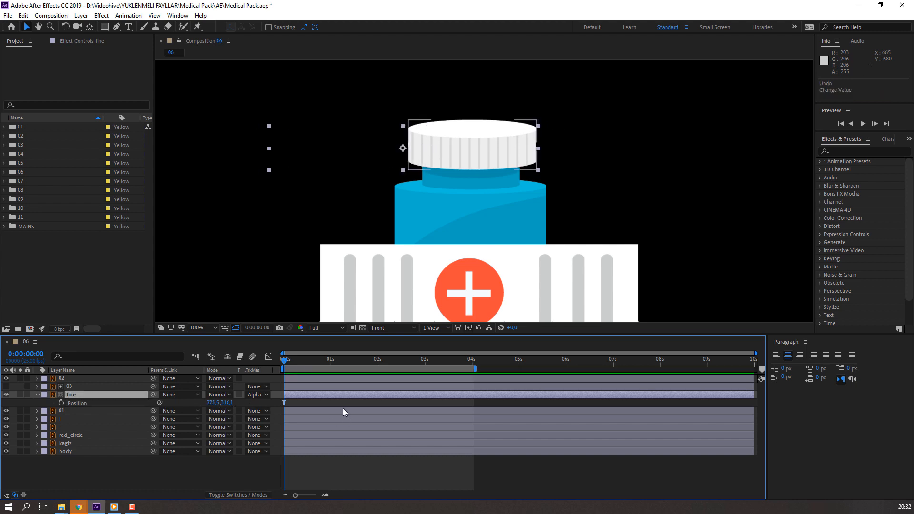
left_click(61, 404)
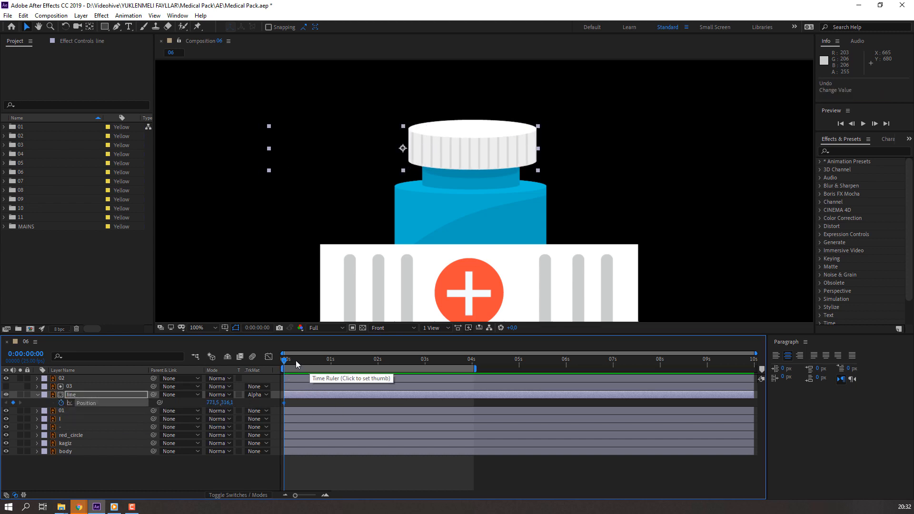
Step: Add a Position keyframe for the line layer at 0:00:04:01 with X set to 959.5
left_click_drag(296, 361, 451, 369)
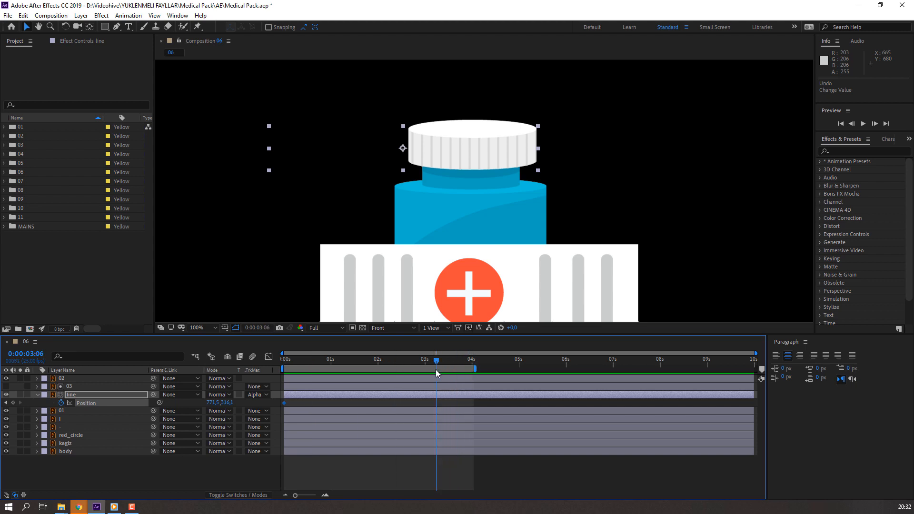
left_click_drag(213, 404, 221, 404)
key("ctrl+z")
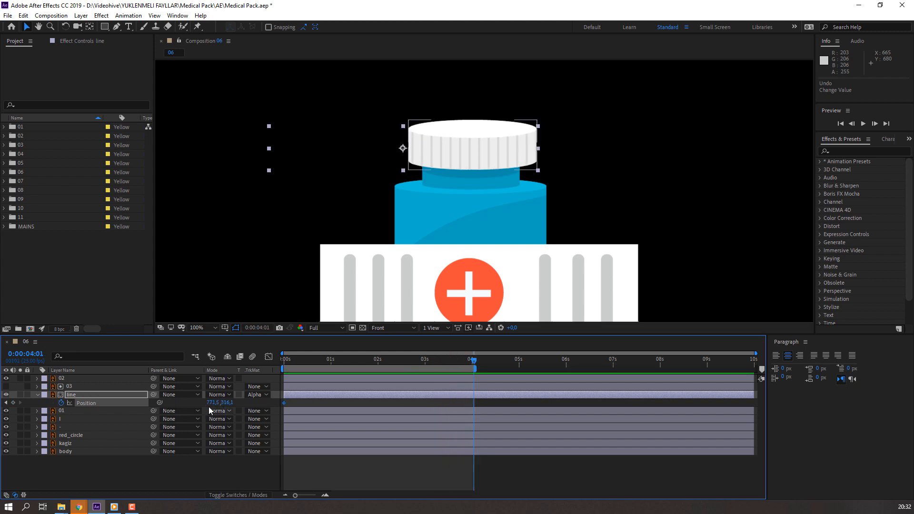
left_click_drag(212, 402, 302, 404)
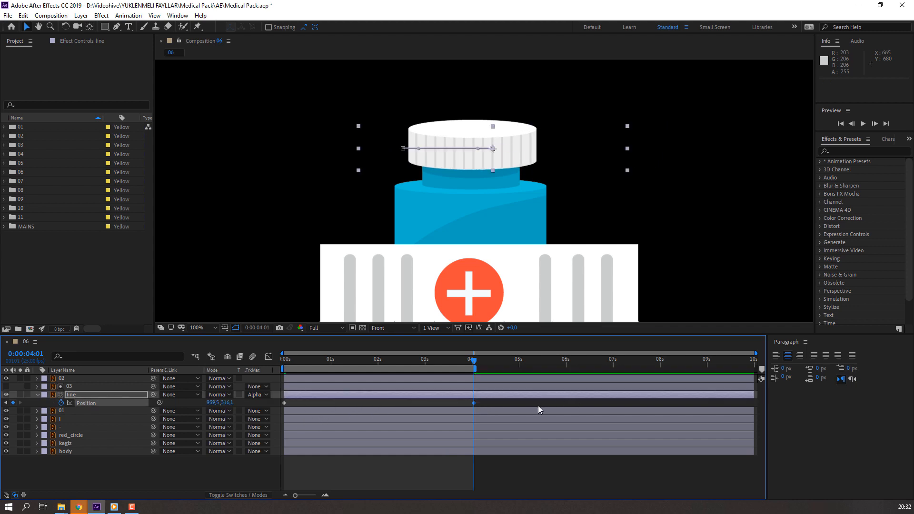
Step: Apply Easy Ease to both Position keyframes of the line layer and preview the animation
left_click_drag(538, 405, 290, 430)
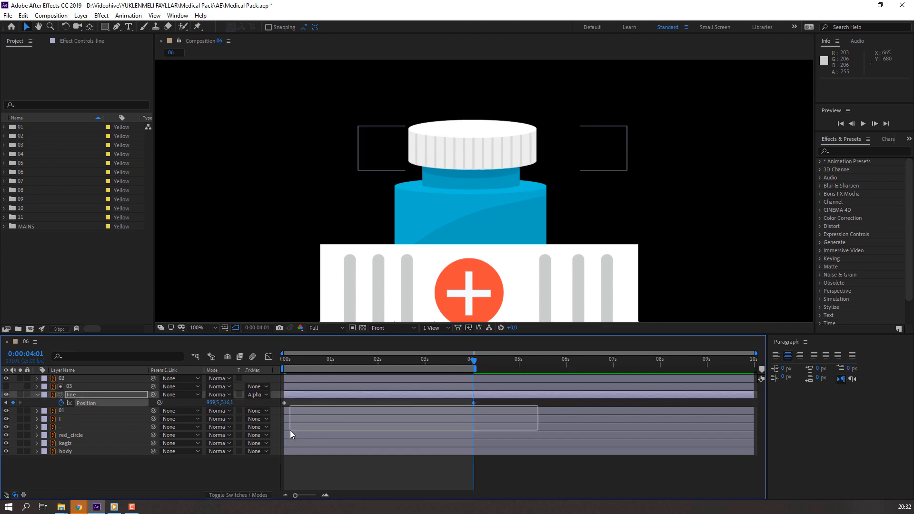
right_click(474, 404)
mouse_move(547, 396)
left_click(607, 427)
key("space")
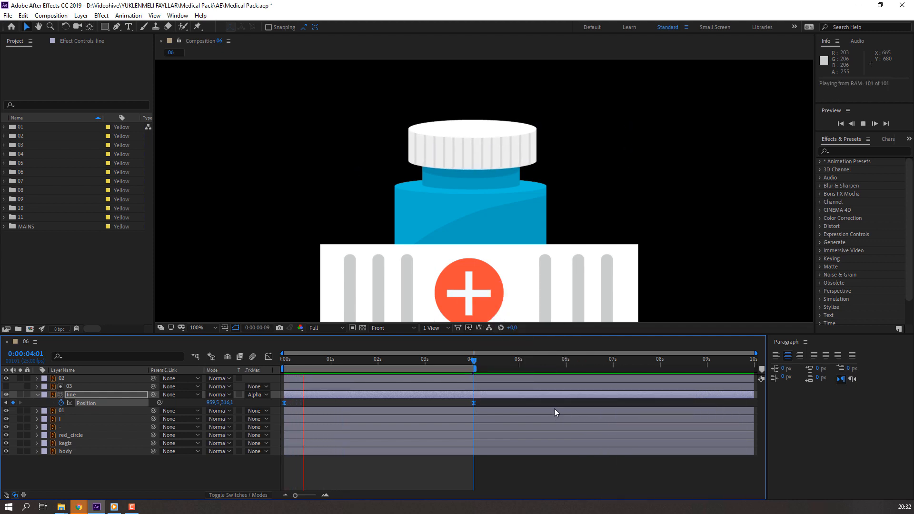
Step: Reshape the line layer's speed graph so the motion peaks early and slows gradually, and preview the result
left_click_drag(480, 403, 282, 413)
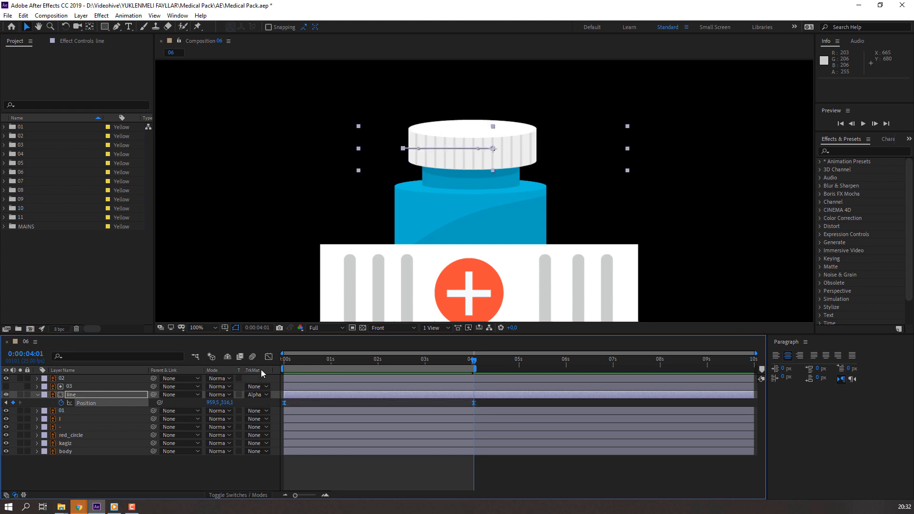
left_click(268, 357)
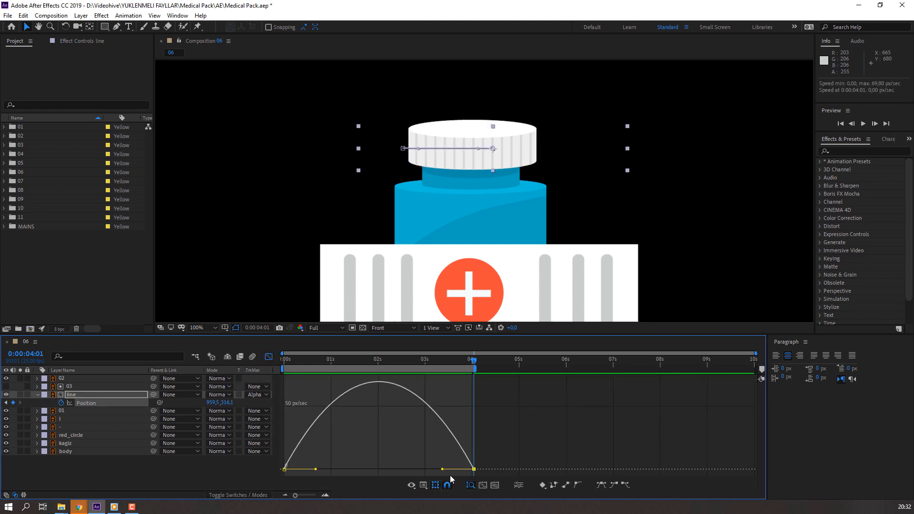
left_click_drag(443, 469, 304, 469)
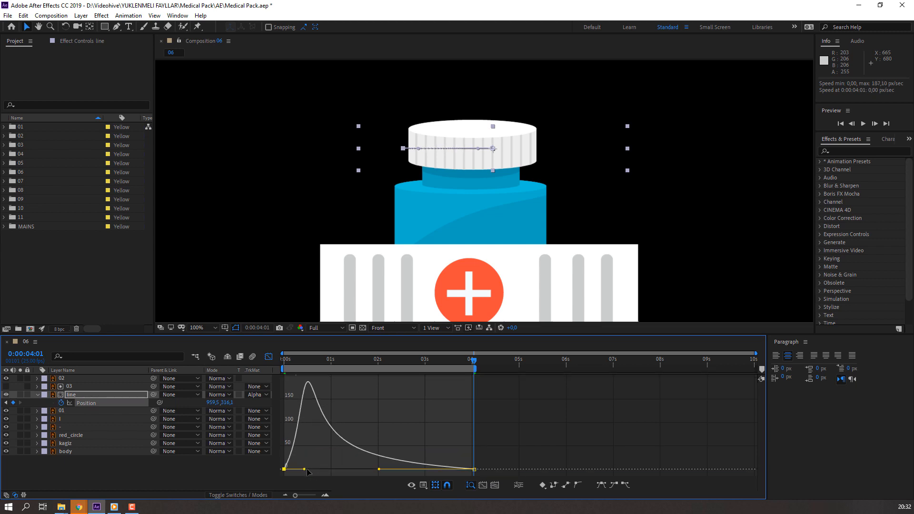
key("space")
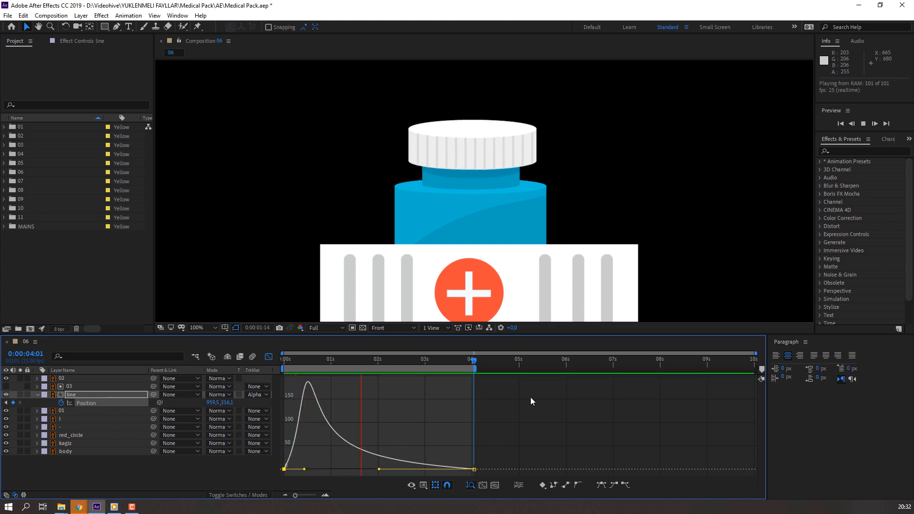
key("space")
left_click(269, 356)
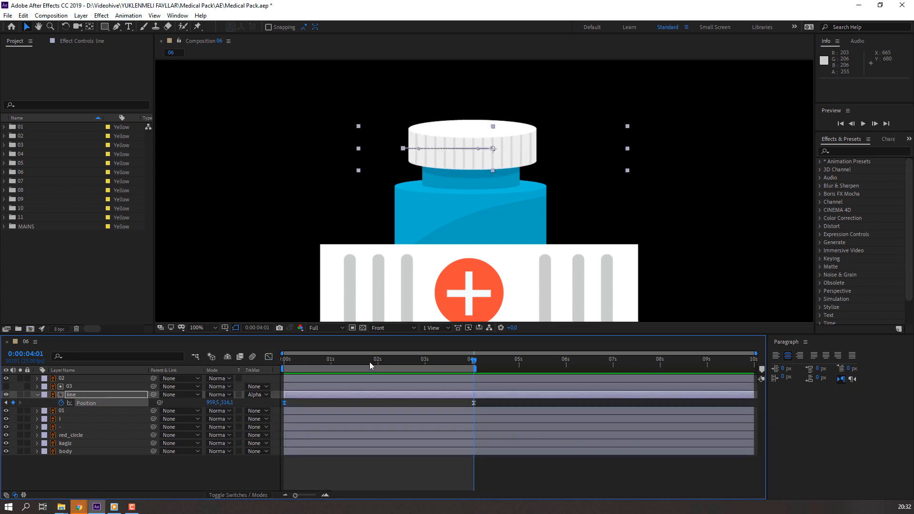
Step: Adjust the line layer's Position keyframe at 0:00:00:00 to X 765.5 and preview the animation
left_click_drag(354, 363, 231, 390)
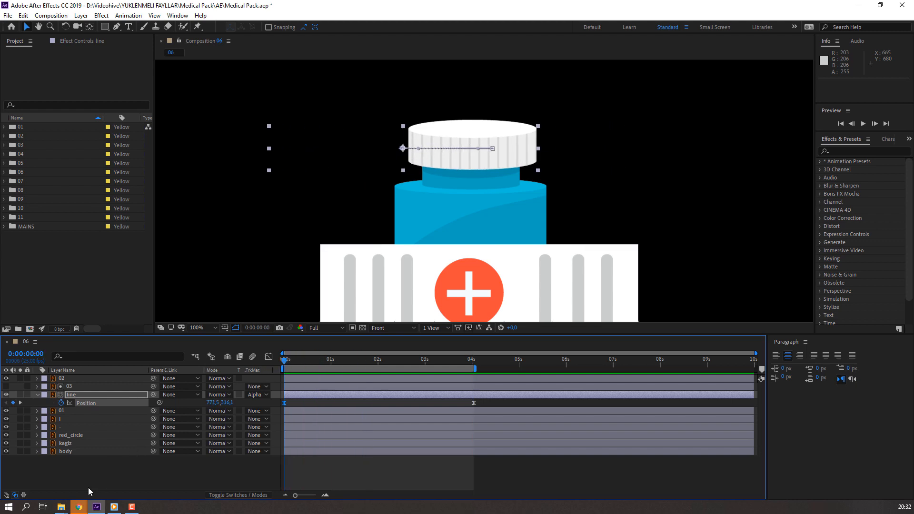
mouse_move(215, 402)
left_mouse_down()
mouse_move(199, 402)
mouse_move(213, 402)
left_mouse_up()
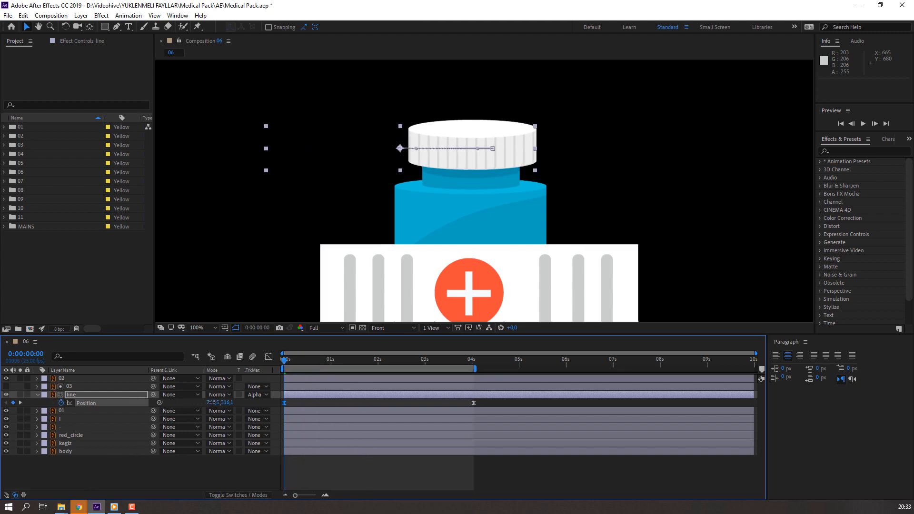
left_click(210, 481)
key("space")
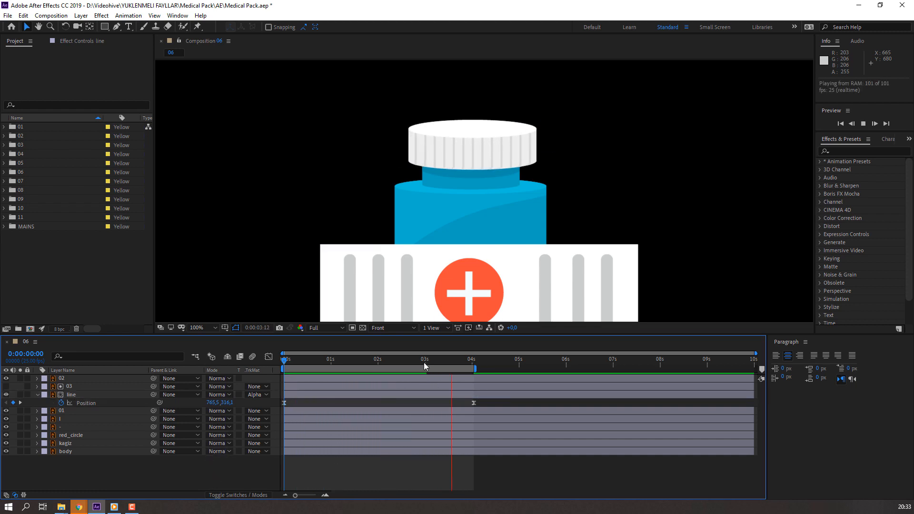
left_click(382, 361)
Step: Duplicate the body layer and place the copy directly above the kagiz layer
left_click(74, 444)
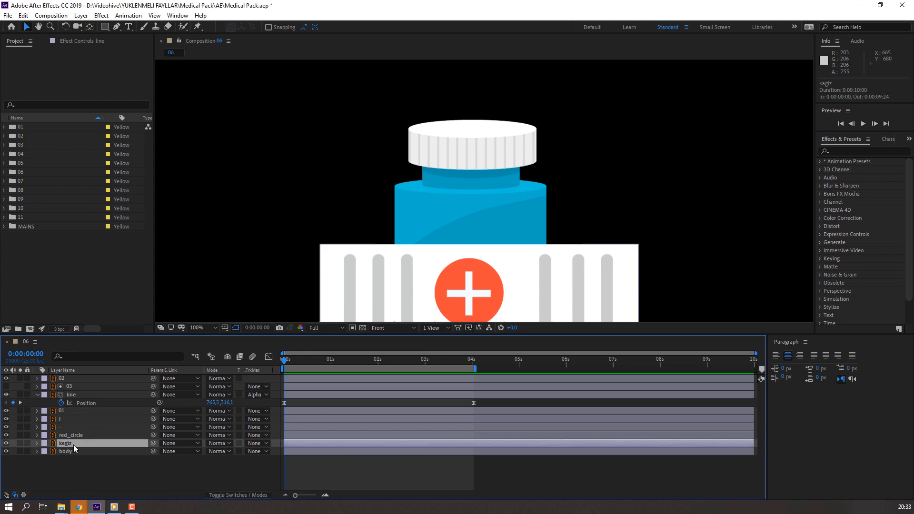
left_click_drag(397, 276, 379, 187)
left_click(72, 452)
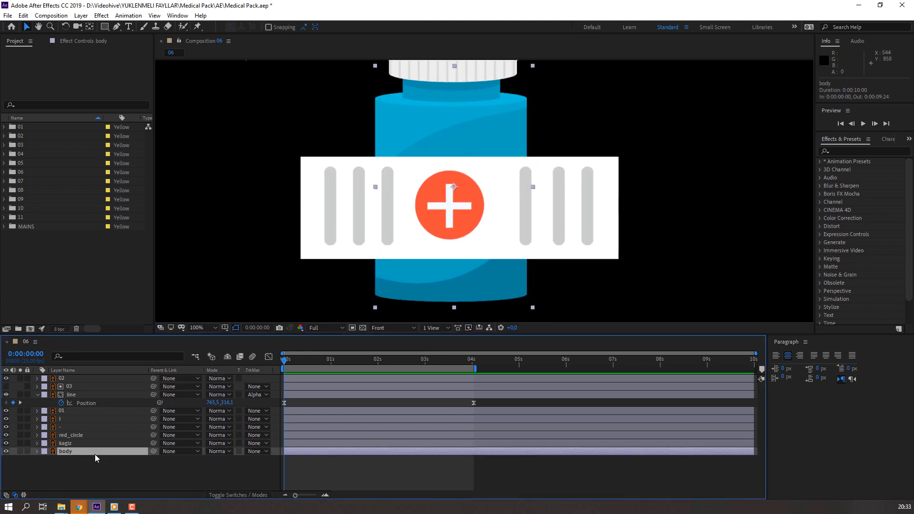
left_click(31, 16)
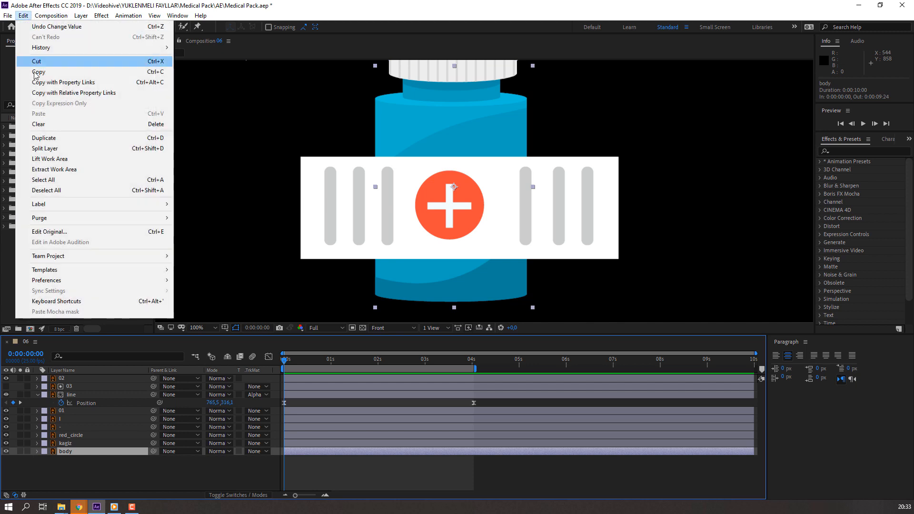
left_click(48, 137)
left_click_drag(70, 455, 73, 442)
Step: Pre-compose the kagiz, red_circle and two cross bar layers into a new composition named "paper"
left_click(71, 452)
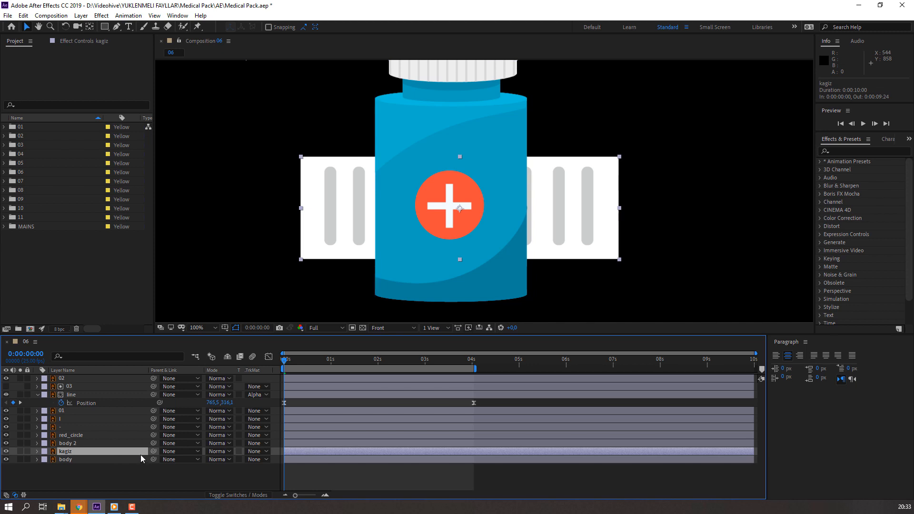
left_click(67, 435, "ctrl")
left_click(67, 427, "ctrl")
left_click(65, 419, "ctrl")
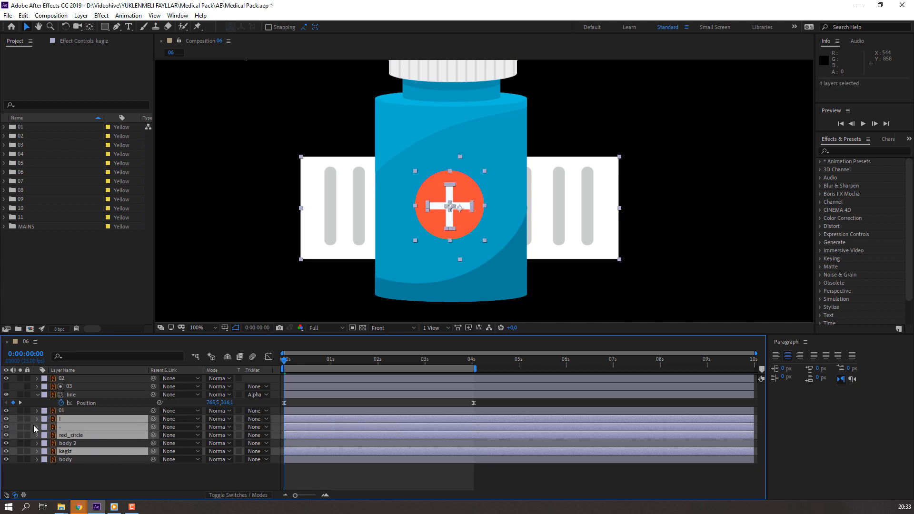
left_click_drag(446, 243, 151, 250)
key("ctrl+z")
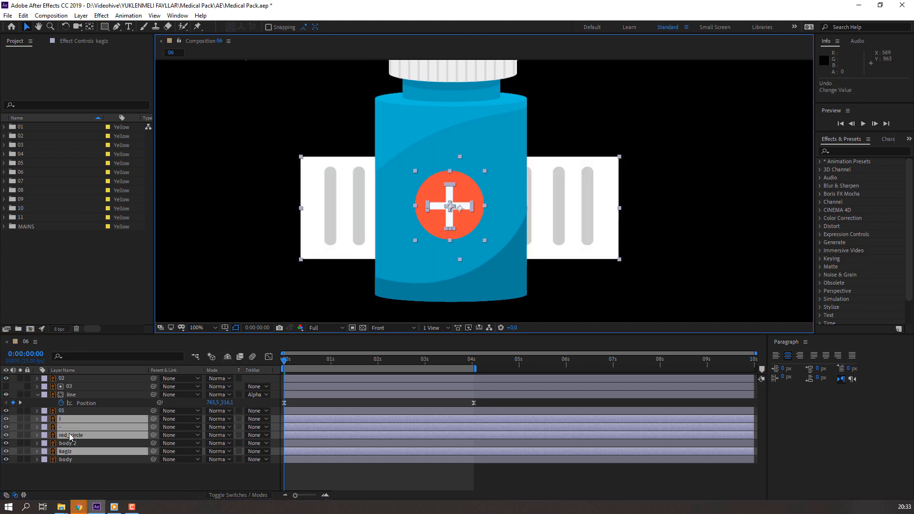
right_click(70, 431)
left_click(99, 389)
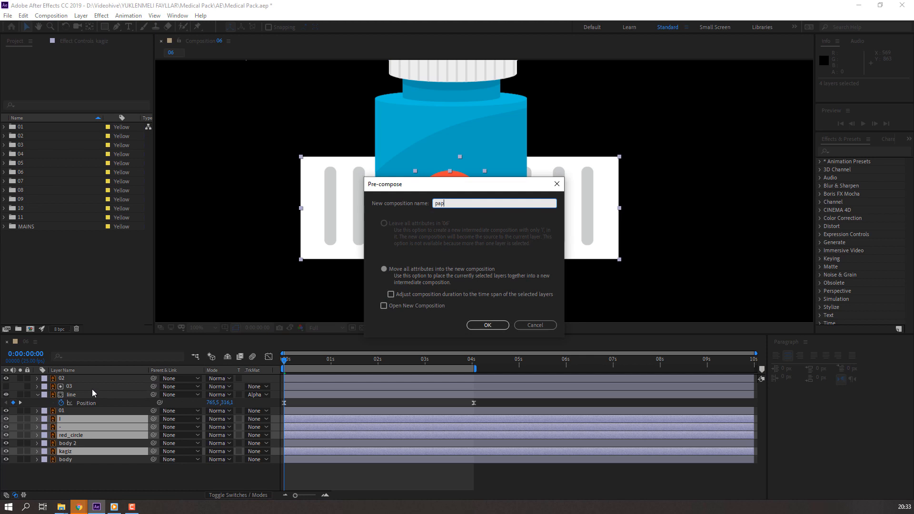
type("paper")
left_click(491, 328)
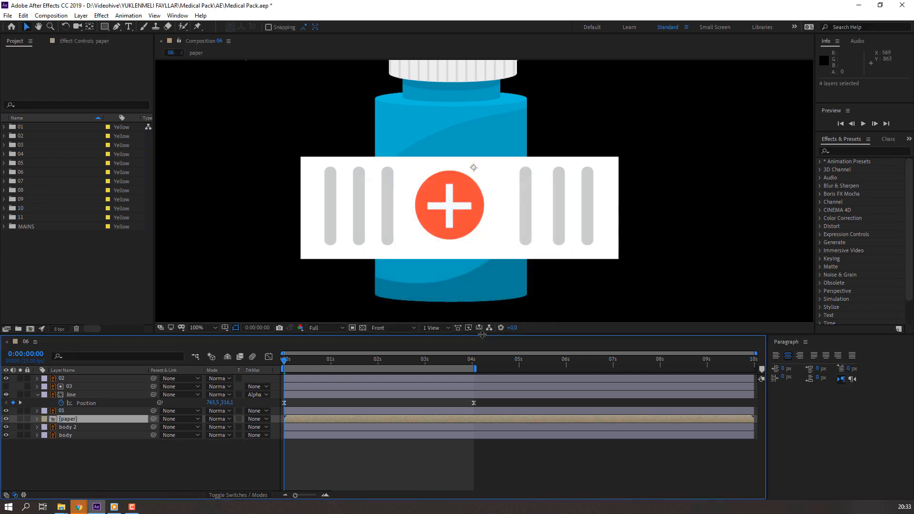
Step: Move the paper layer directly below body 2 and give it an alpha track matte from body 2
left_click_drag(83, 422, 81, 431)
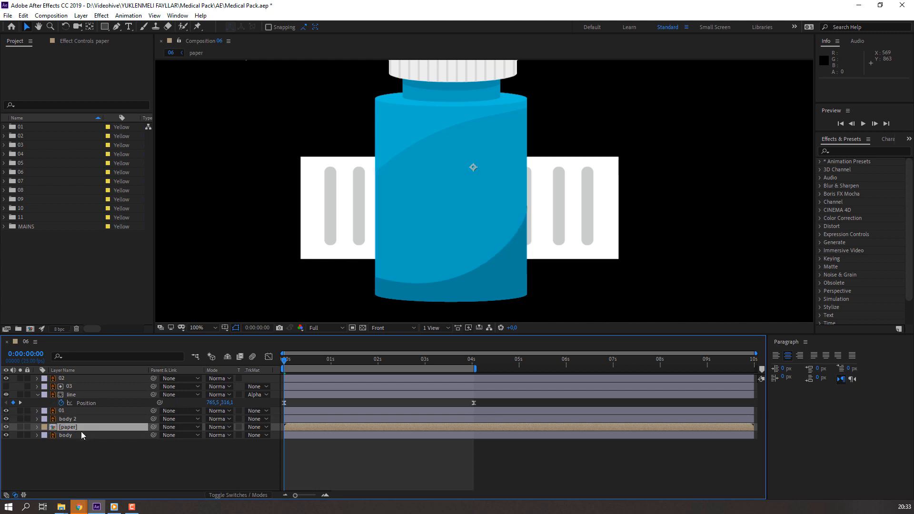
left_click(252, 427)
left_click(295, 448)
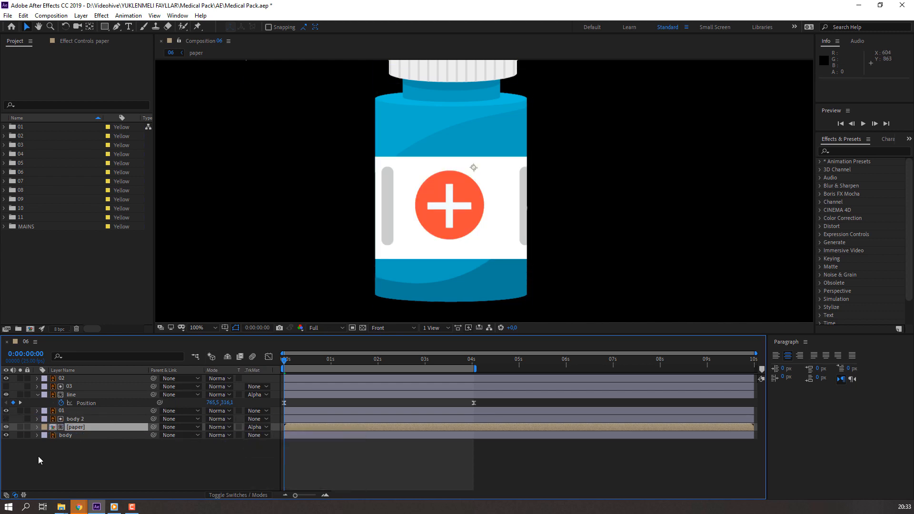
Step: Set the paper layer's Position X to 1106 and add a keyframe for it at 0:00:00:00
key("p")
left_click_drag(210, 435, 275, 432)
key("ctrl+z")
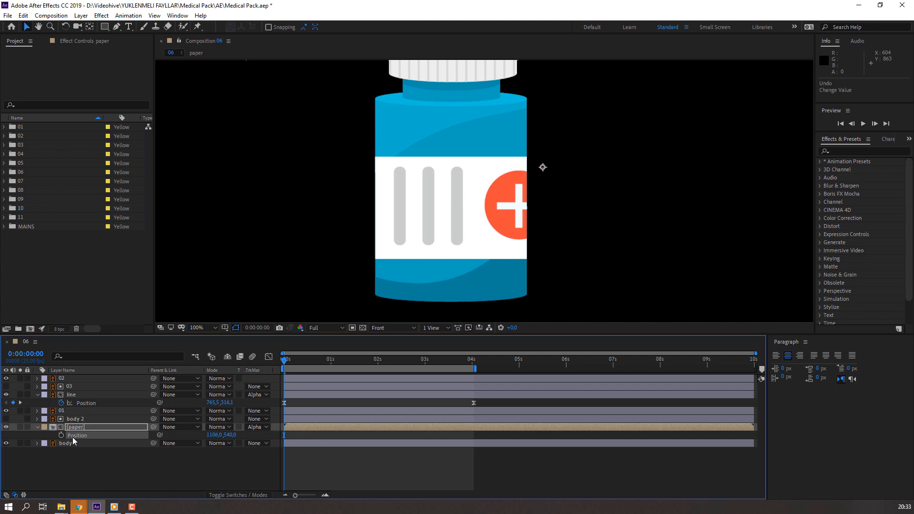
left_click(62, 435)
Step: Add a Position keyframe for the paper layer at 0:00:04:01 with X set to 962
left_click_drag(293, 360, 460, 364)
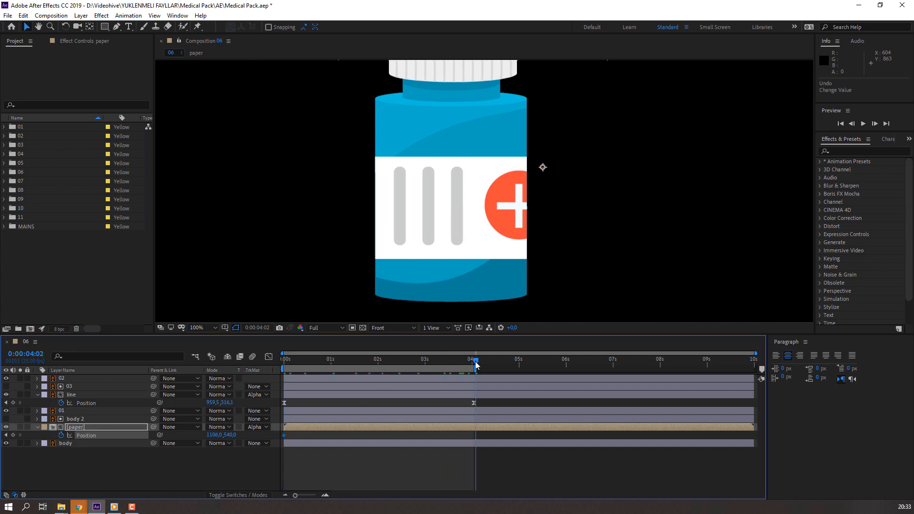
left_click_drag(212, 436, 126, 428)
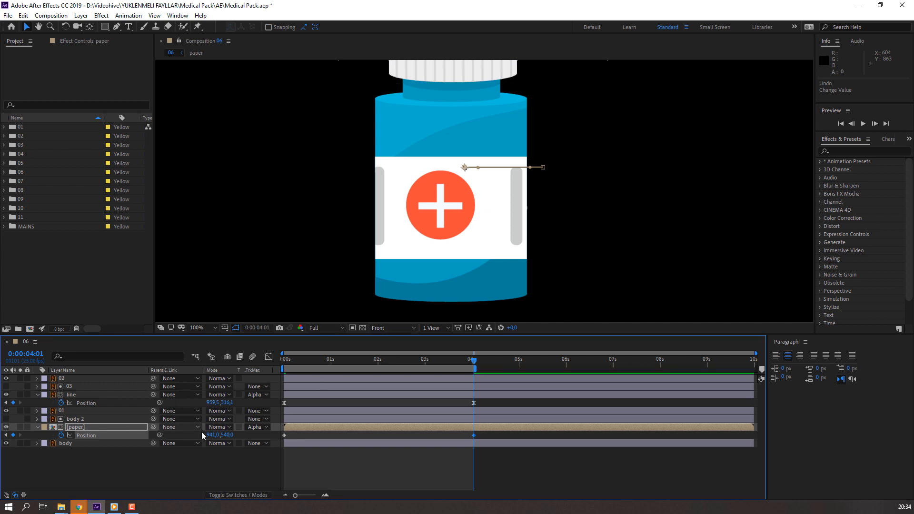
left_click_drag(213, 435, 223, 434)
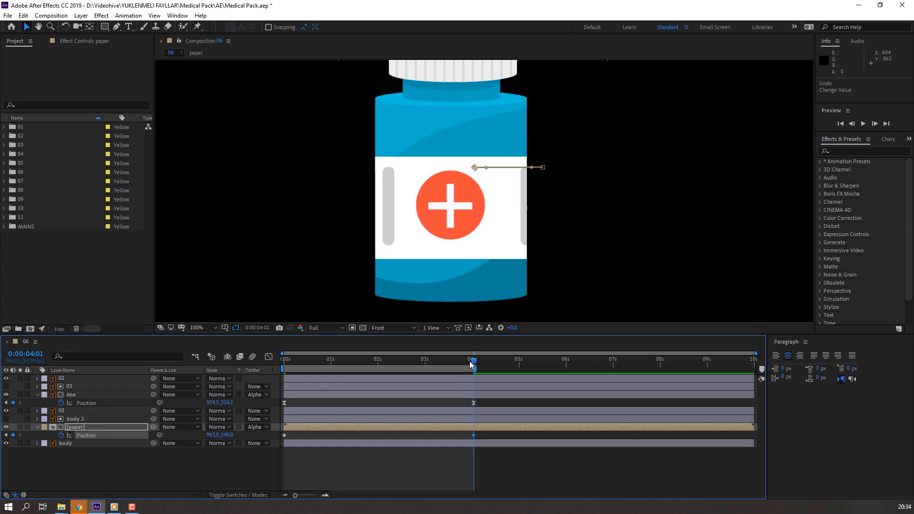
Step: Shift the paper layer's starting Position keyframe leftward at 0:00:00:00 so the label slides rightward, and check the motion through 0:00:04:02
left_click(289, 360)
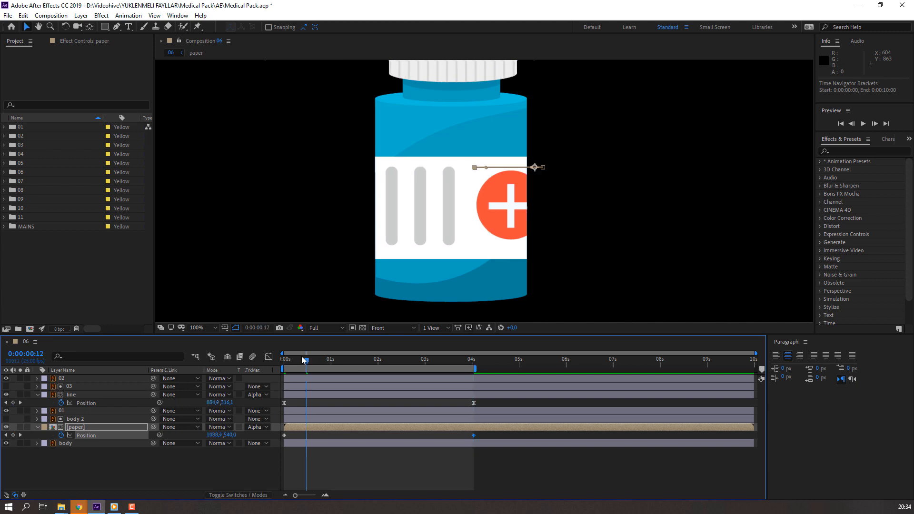
left_click_drag(213, 434, 238, 434)
left_click_drag(290, 359, 476, 363)
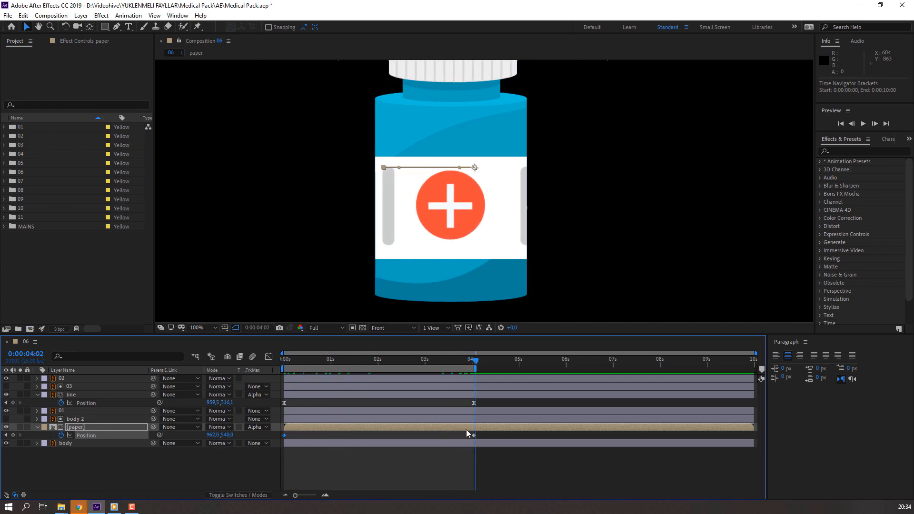
Step: Set the paper layer's Position X to 949 at 0:00:04:02 and delete the redundant keyframe just before it
left_click_drag(211, 434, 208, 435)
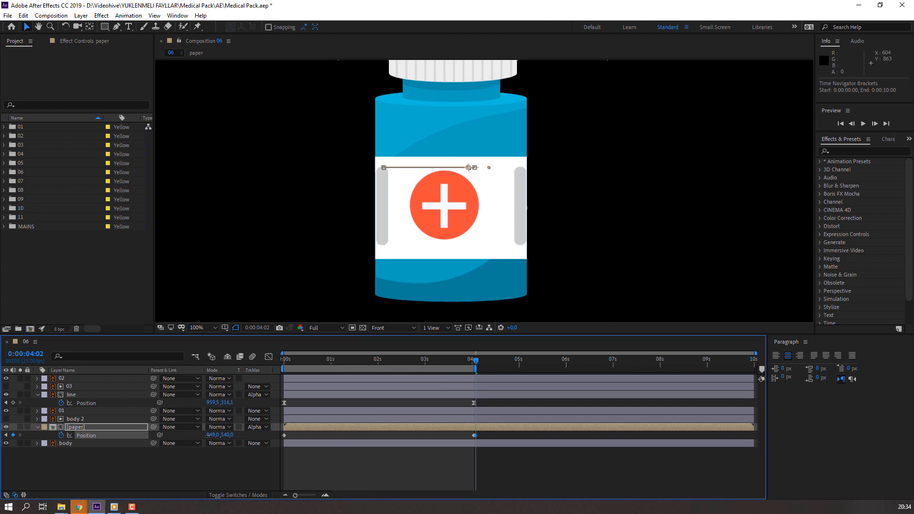
left_click(469, 435)
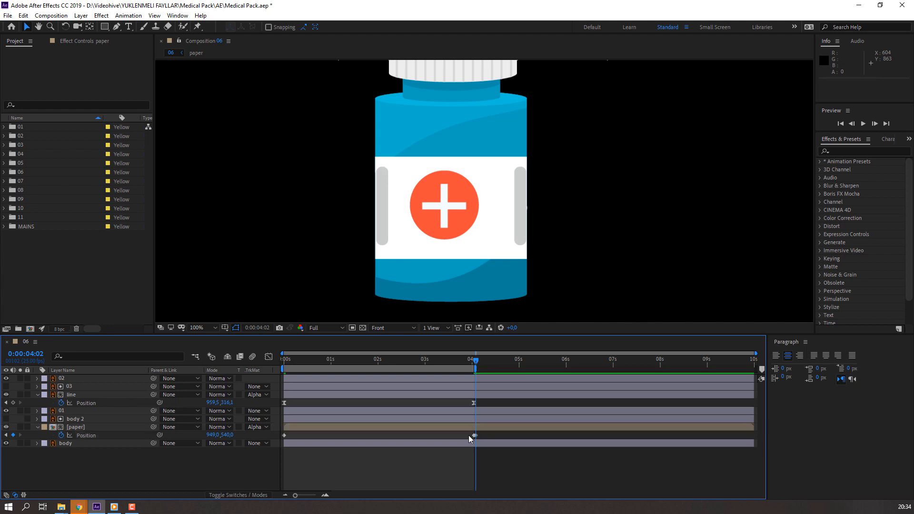
left_click(473, 436)
key("Delete")
Step: Apply Easy Ease to both of the paper layer's Position keyframes
left_click_drag(496, 433, 279, 439)
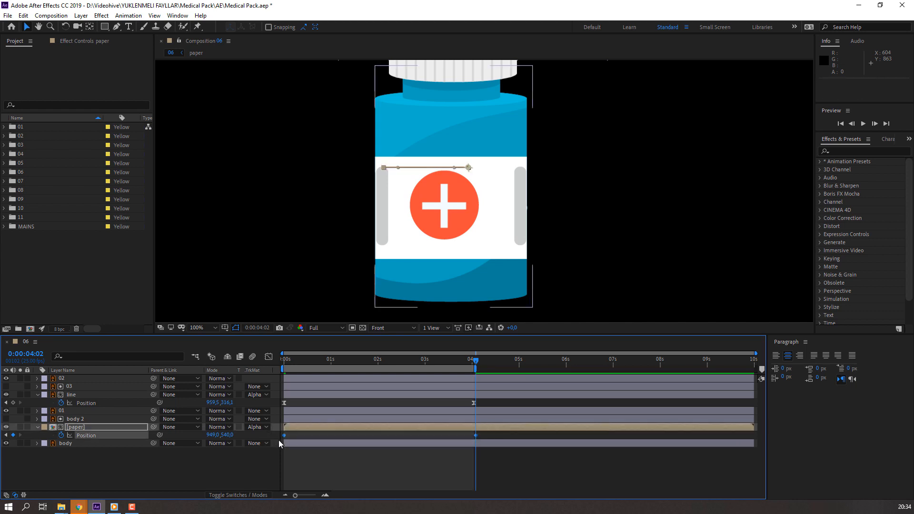
right_click(285, 435)
mouse_move(343, 429)
left_click(464, 376)
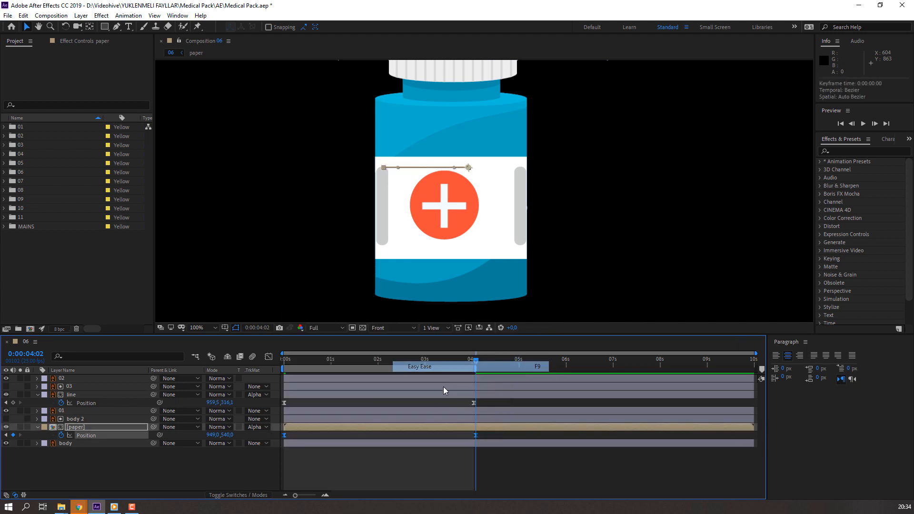
Step: Reshape the paper layer's Position speed curve to peak early and slow gradually, and preview it with the composition fitted up to 100%
left_click(268, 357)
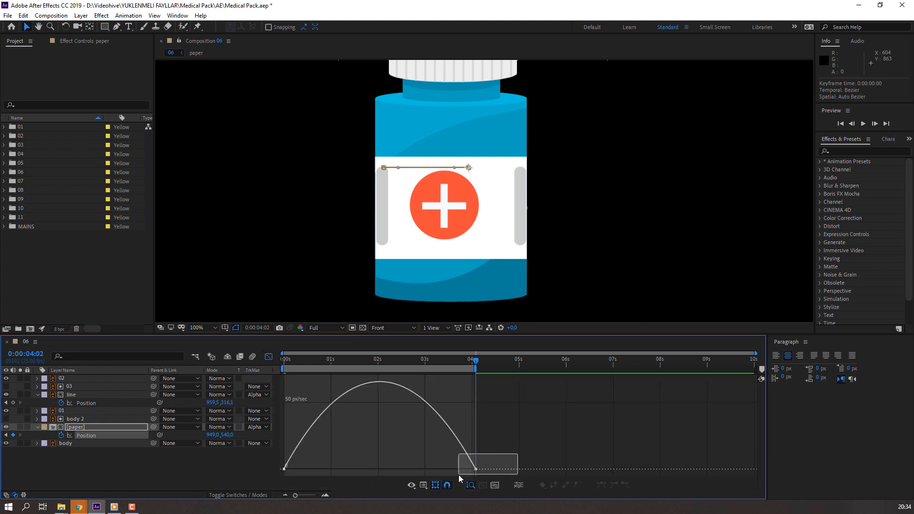
left_click_drag(458, 475, 380, 469)
left_click_drag(317, 470, 306, 469)
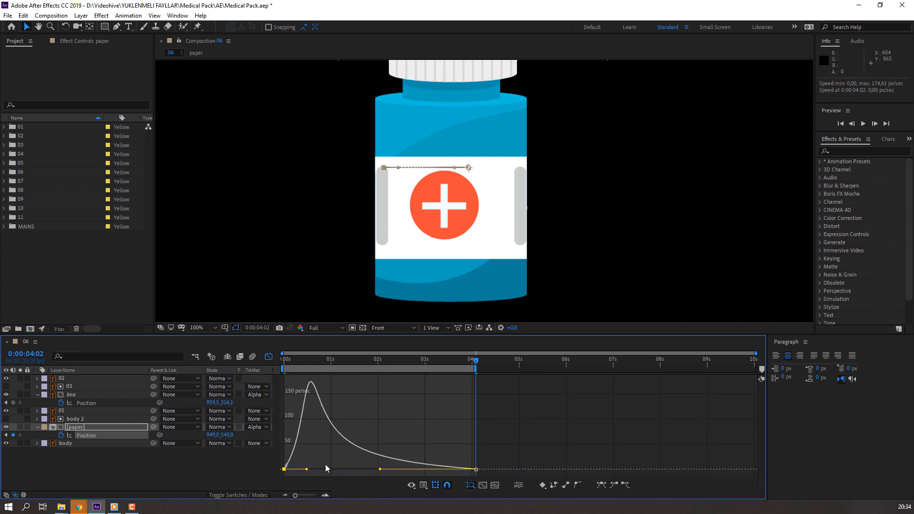
key("space")
left_click(205, 327)
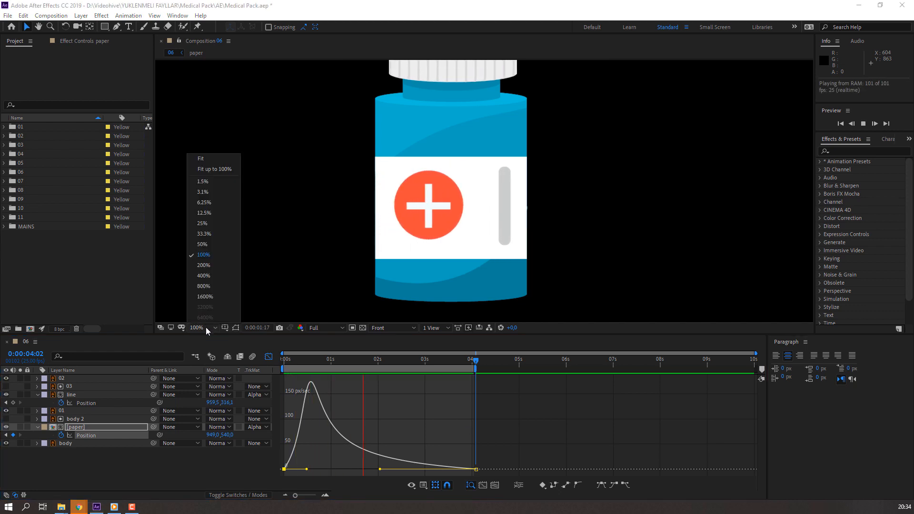
left_click(210, 173)
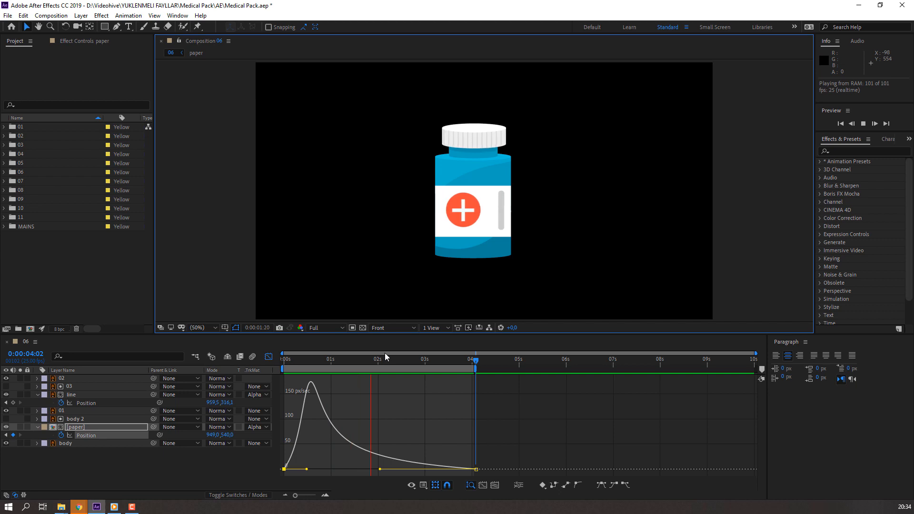
Step: Return to 0:00:00:00 and collapse the properties of the line and paper layers
left_click_drag(390, 360, 249, 369)
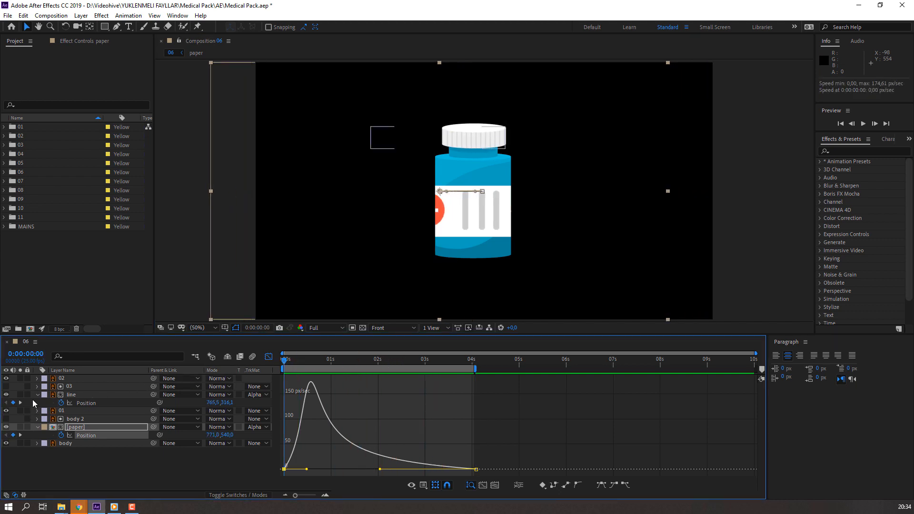
left_click(37, 395)
left_click(37, 419)
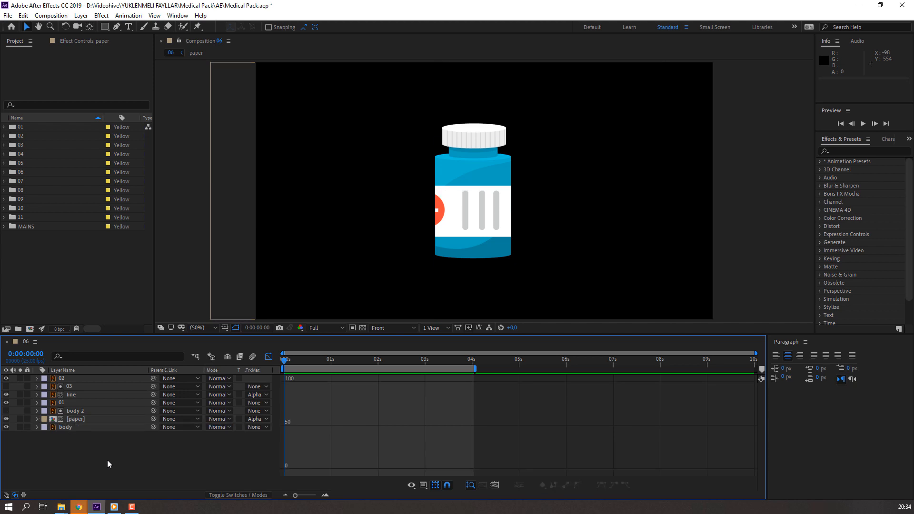
Step: Create a null object, centre its anchor point, and position and enlarge it over the bottle's body
right_click(107, 460)
mouse_move(220, 354)
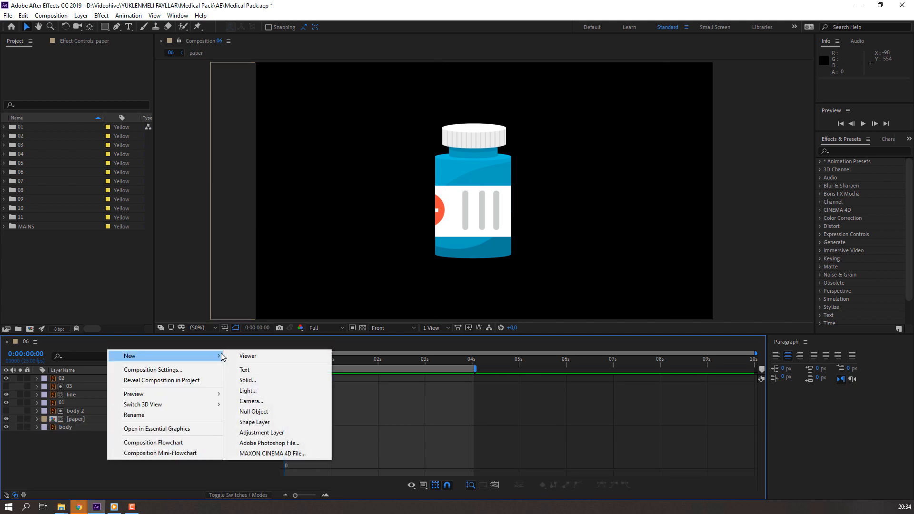
left_click(252, 412)
left_click_drag(495, 207, 450, 214)
left_click(88, 26)
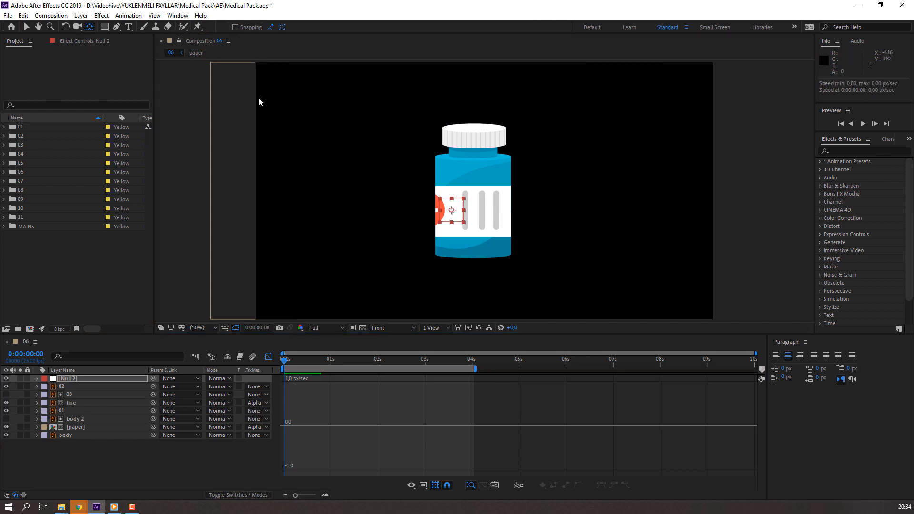
key("v")
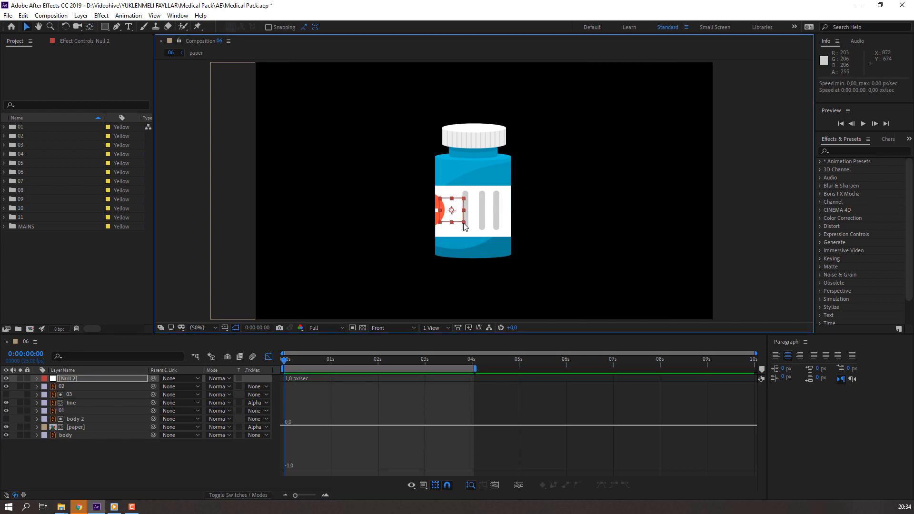
left_click_drag(464, 222, 501, 214)
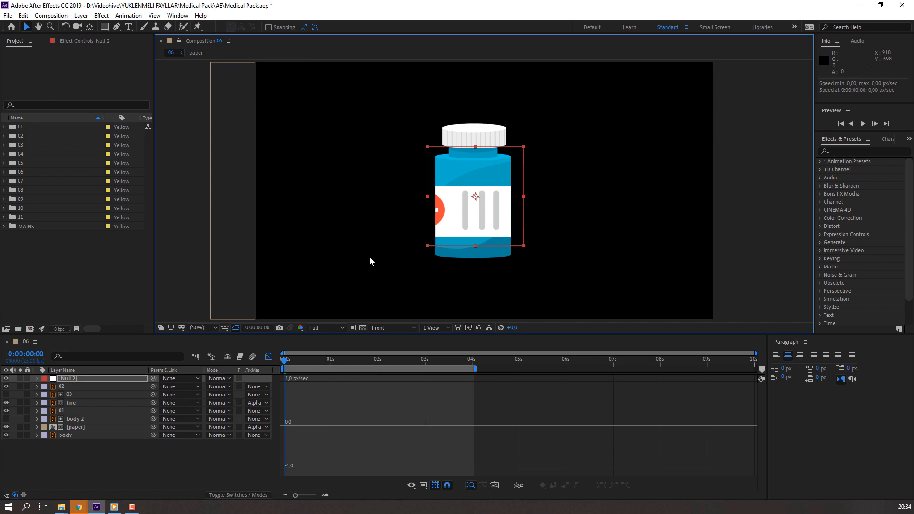
Step: Rename the null object layer as "move tool"
left_click(84, 381)
key("Return")
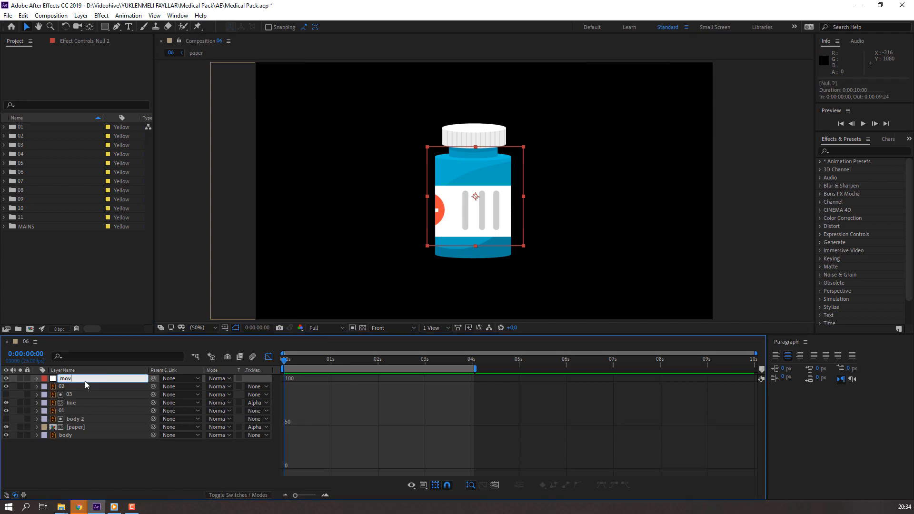
type("move tool")
key("Return")
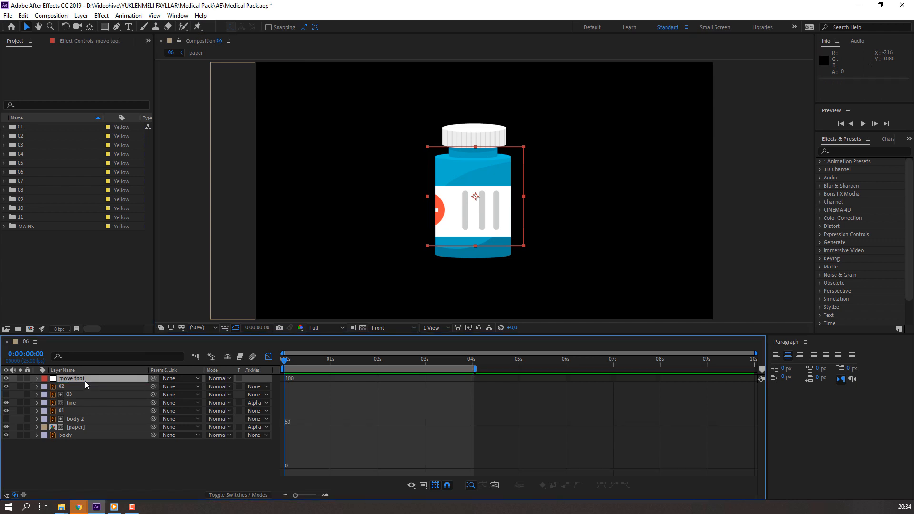
Step: Parent all the bottle layers, from 02 down to body, to the move tool null
left_click(74, 389)
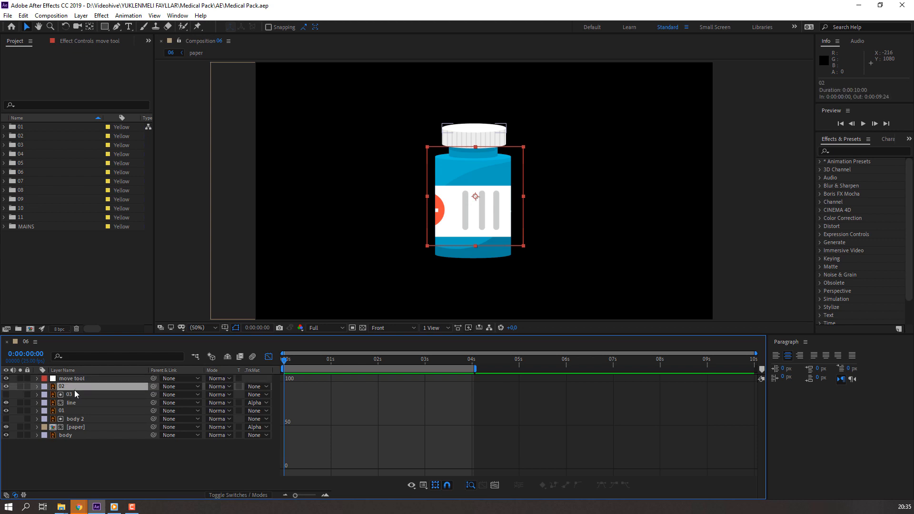
left_click(75, 435, "shift")
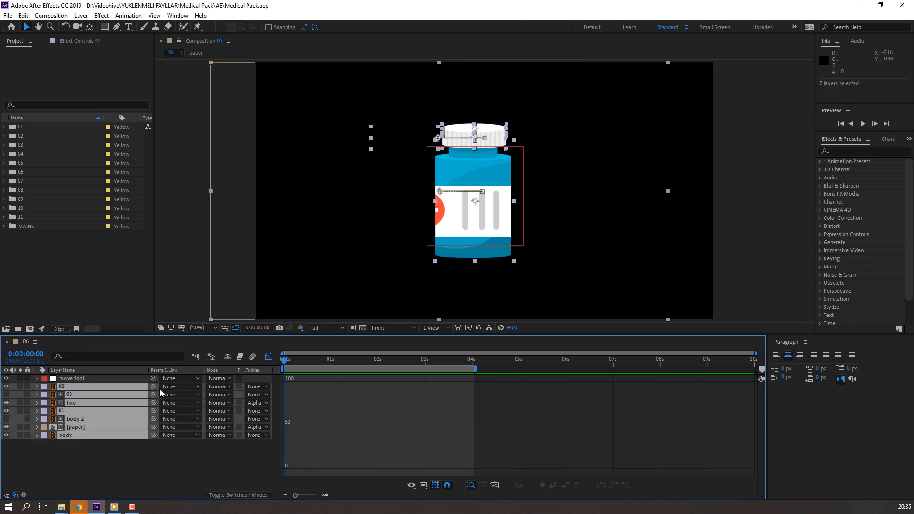
left_click_drag(113, 388, 67, 380)
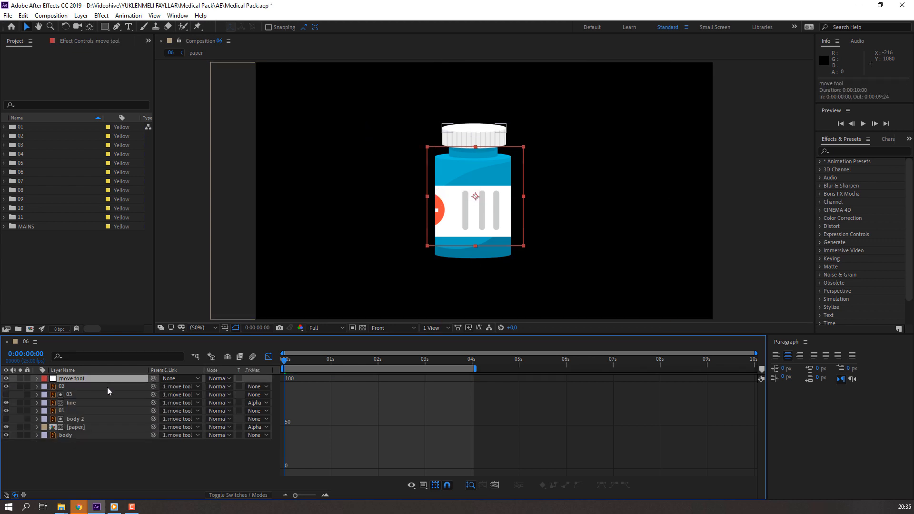
Step: Set the move tool null's Position X to -157 and add a Position keyframe at 0:00:00:00
key("p")
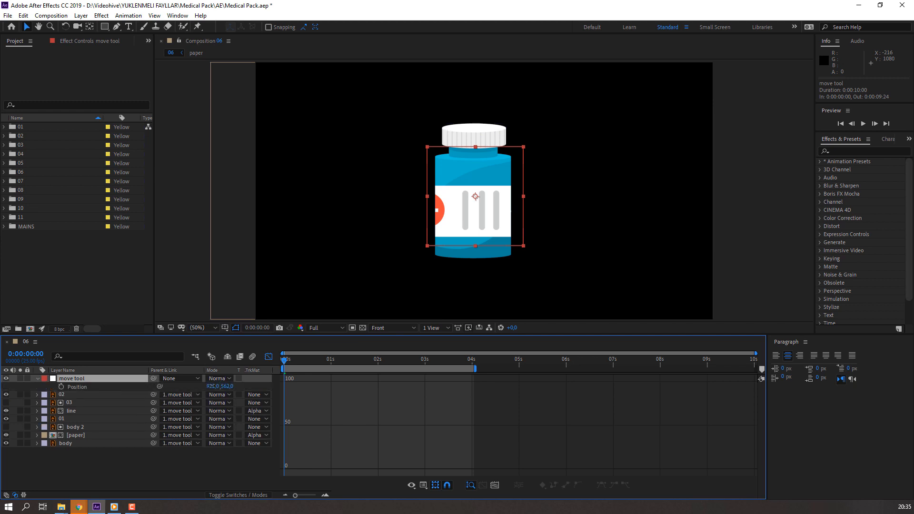
left_click_drag(211, 386, 160, 386)
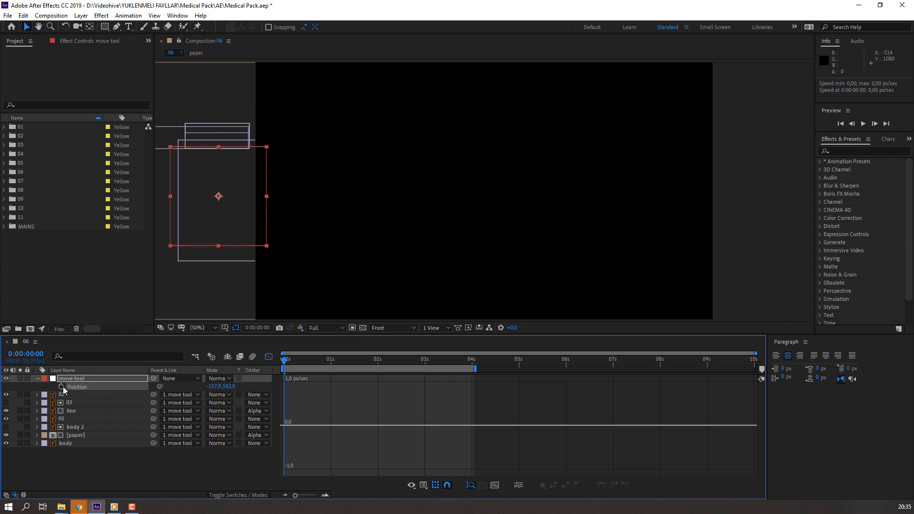
left_click(269, 357)
Step: Set the move tool null's Position X to 934 at 0:00:04:00 and preview the bottle sliding in
left_click_drag(295, 359, 452, 361)
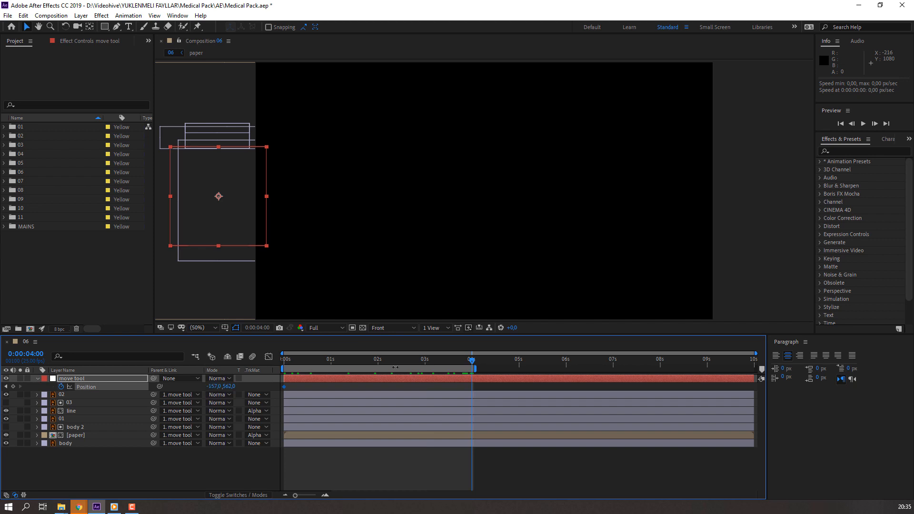
left_click_drag(487, 377, 708, 369)
key("space")
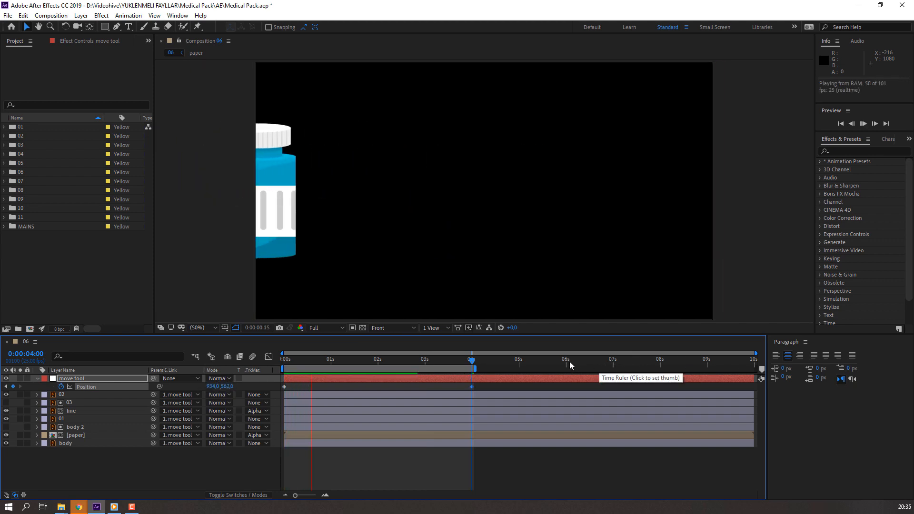
key("space")
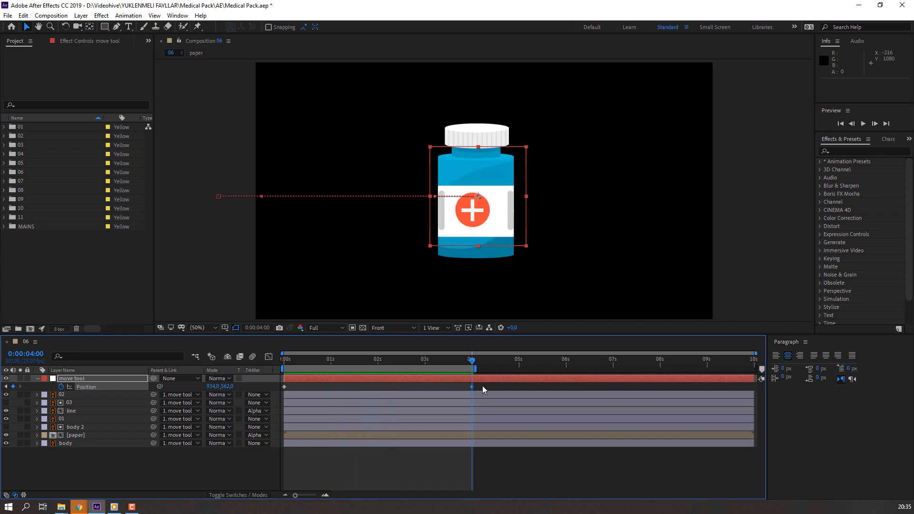
Step: Apply Easy Ease to both of the move tool null's Position keyframes
left_click(268, 356)
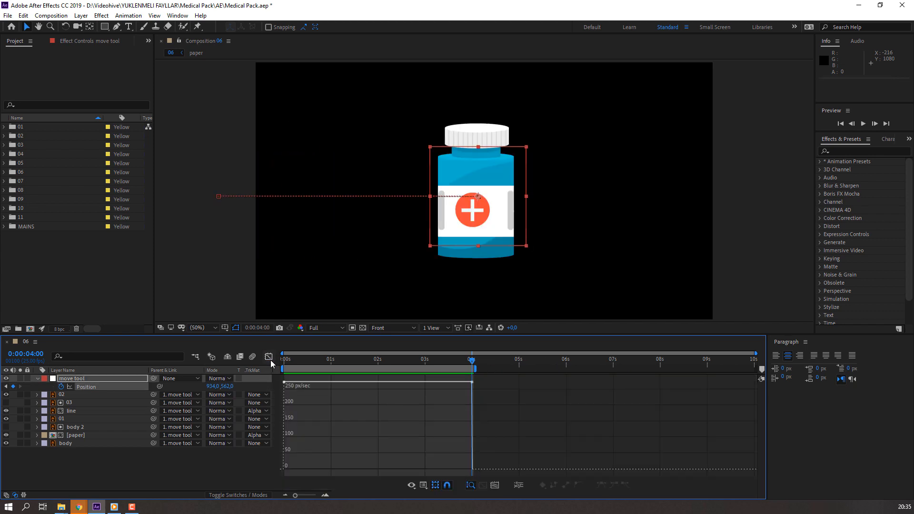
left_click(269, 358)
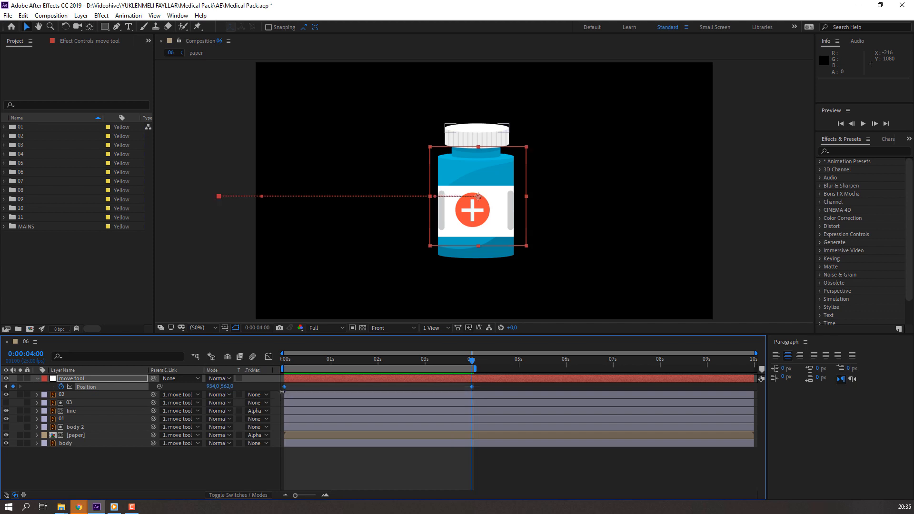
right_click(283, 386)
mouse_move(317, 378)
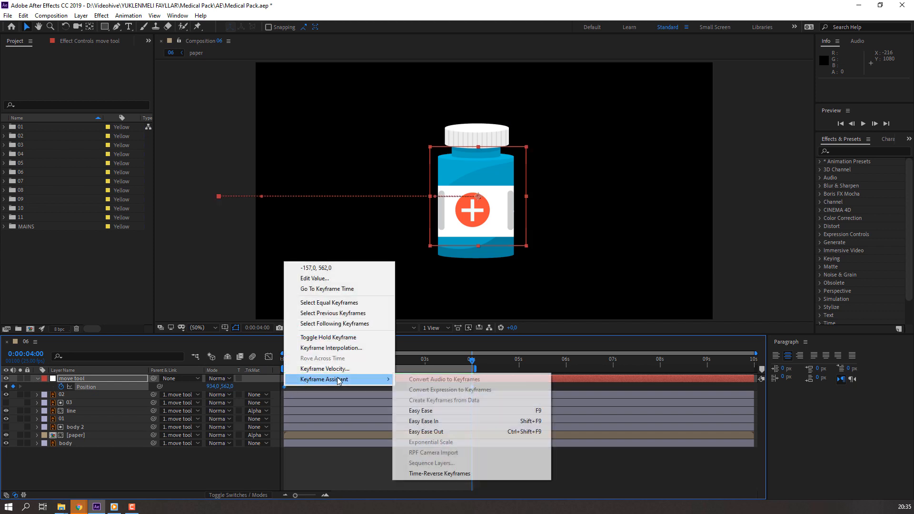
left_click(454, 410)
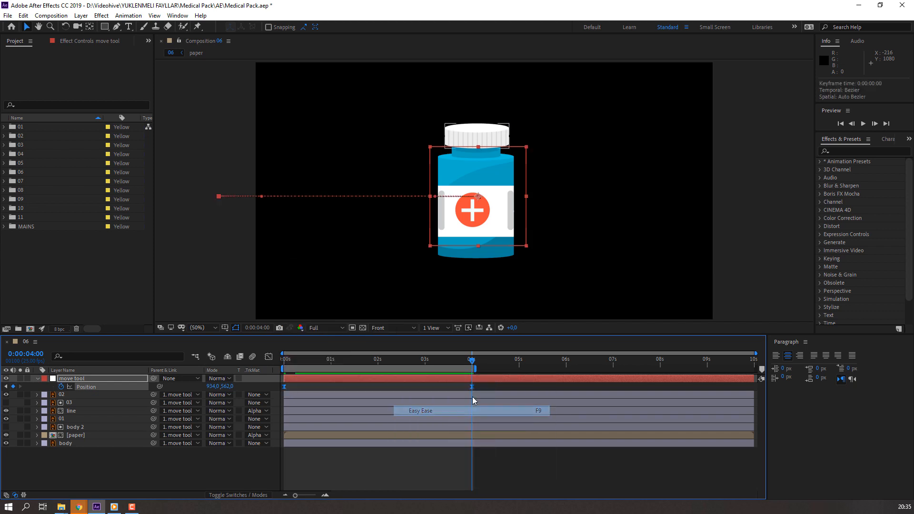
Step: Reshape the move tool null's Position speed curve so it peaks early and slows gradually, and preview the motion
left_click(269, 357)
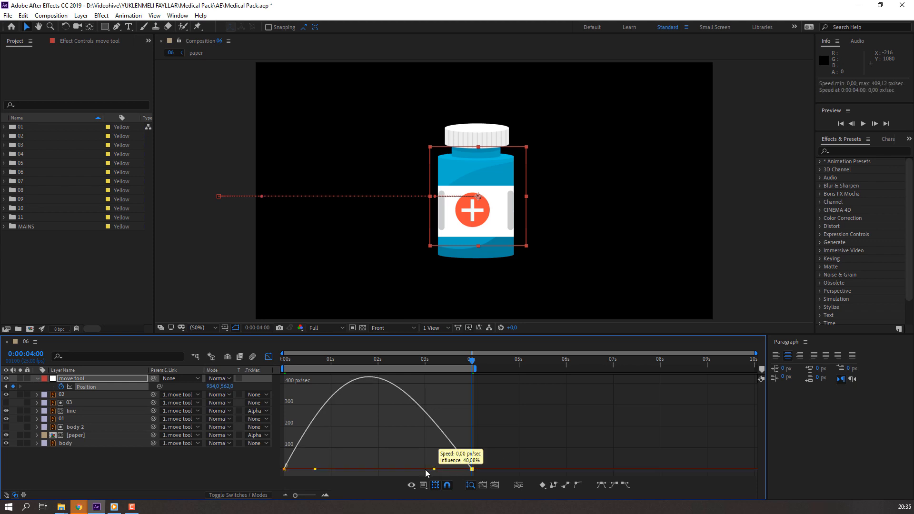
left_click_drag(370, 477, 302, 473)
key("space")
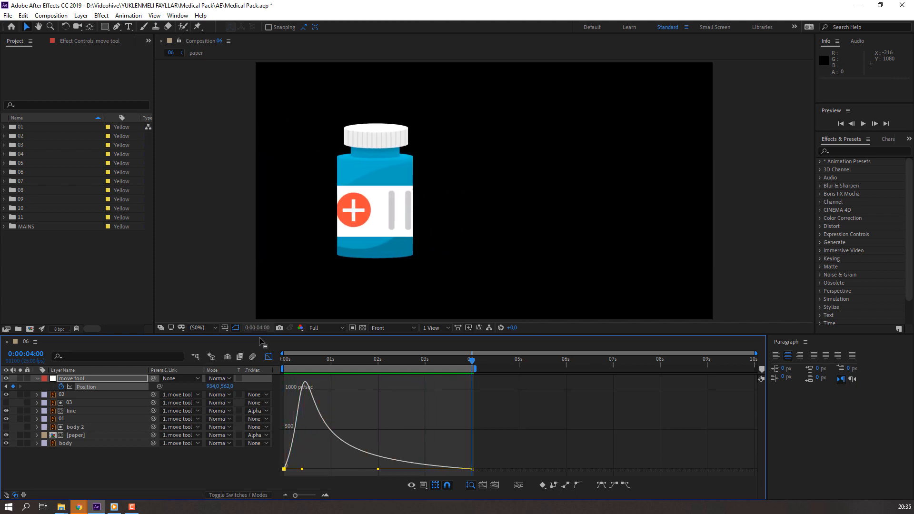
key("space")
Step: Move the null's ending Position keyframe earlier, to shortly after the three-second mark, and preview the faster slide
key("shift+F3")
left_click_drag(471, 386, 438, 386)
key("space")
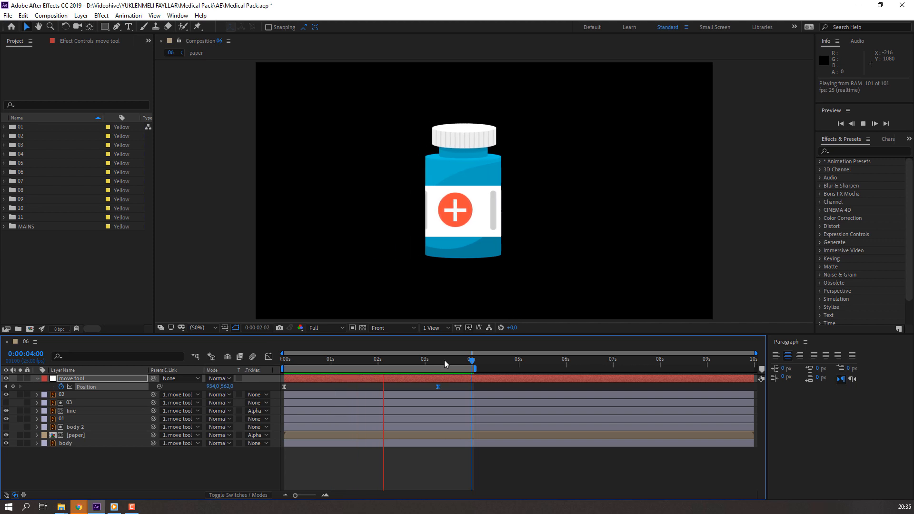
Step: Enable motion blur for all layers and the composition, check it at 0:00:00:20, and preview the animation
left_click_drag(446, 360, 320, 366)
left_click(320, 365)
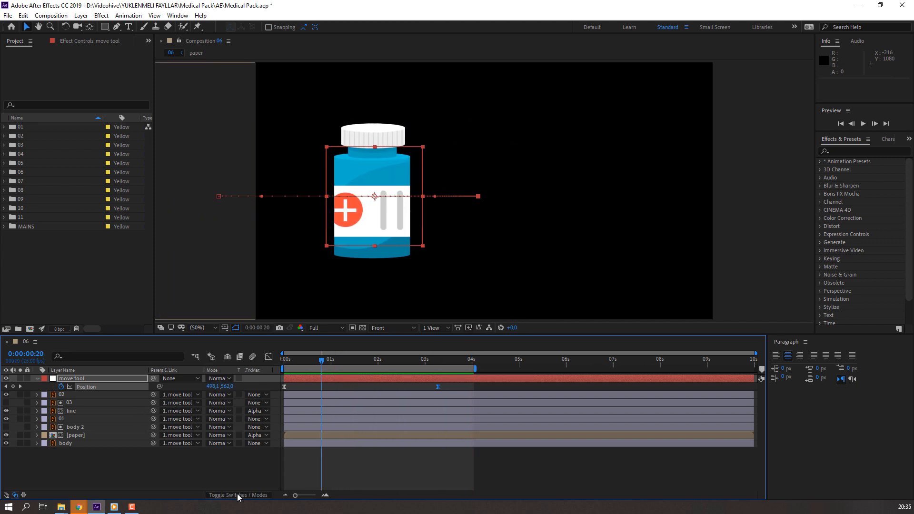
left_click(6, 495)
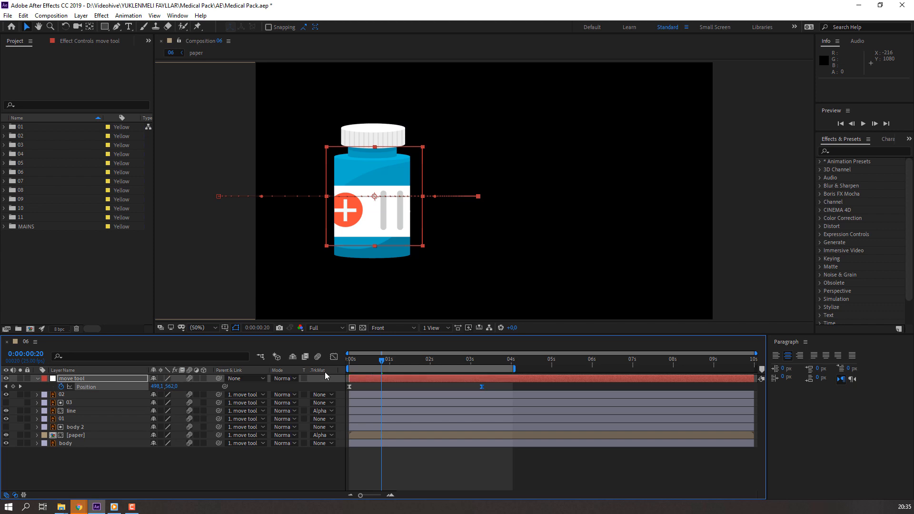
left_click(343, 328)
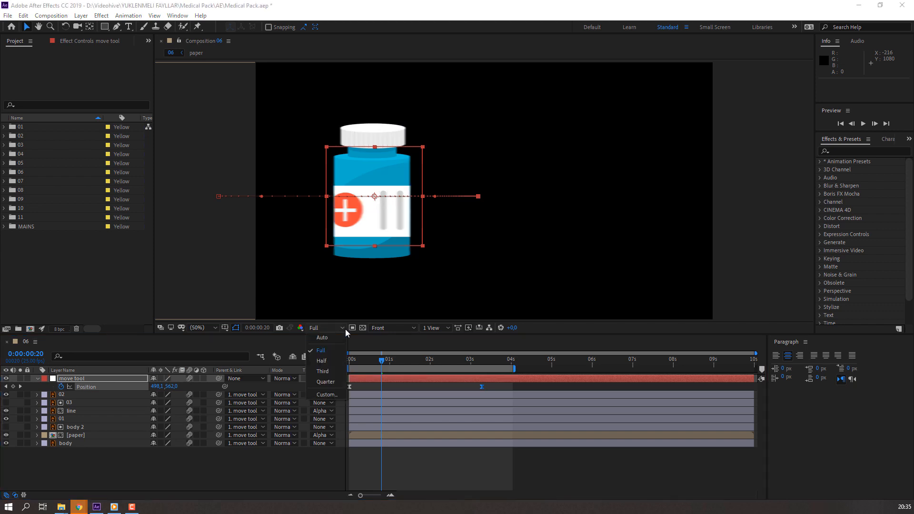
key("Escape")
key("space")
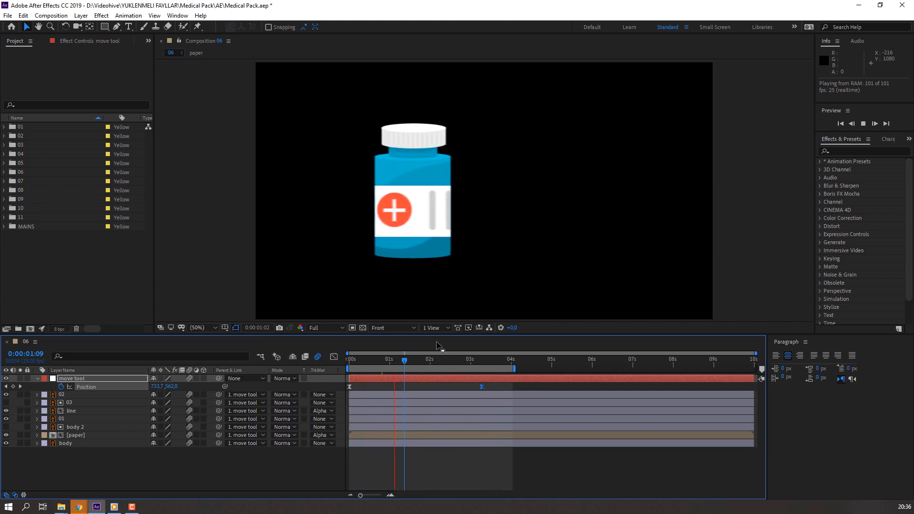
Step: Scrub through the bottle's slide from the first frame, play it back, and stop at 0:00:02:16
left_click(415, 358)
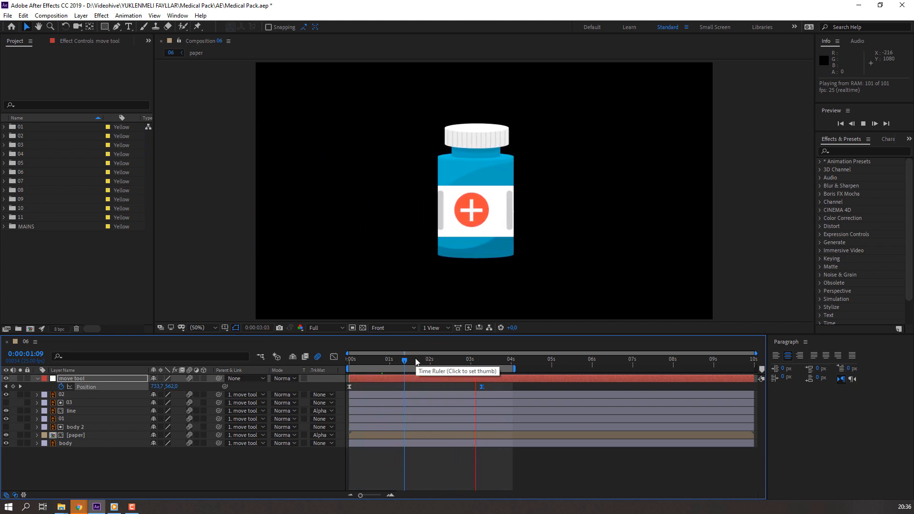
left_click_drag(446, 361, 338, 366)
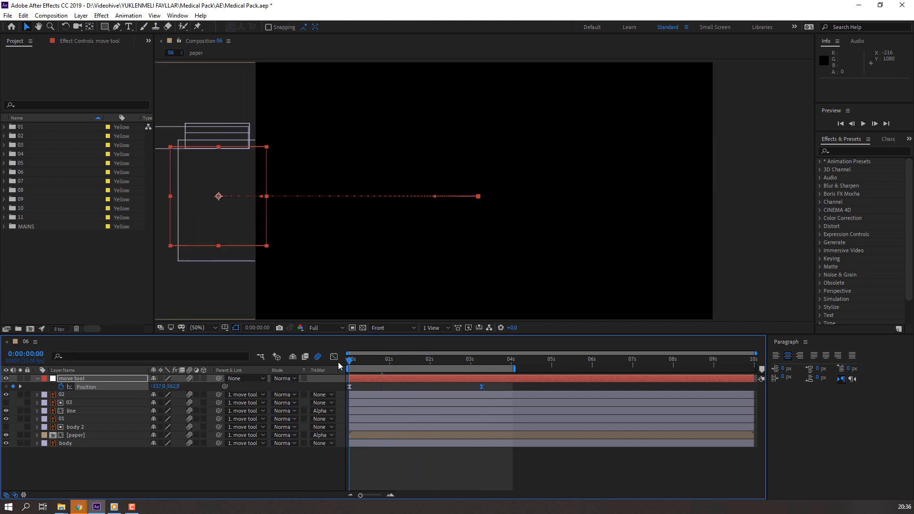
left_click(217, 476)
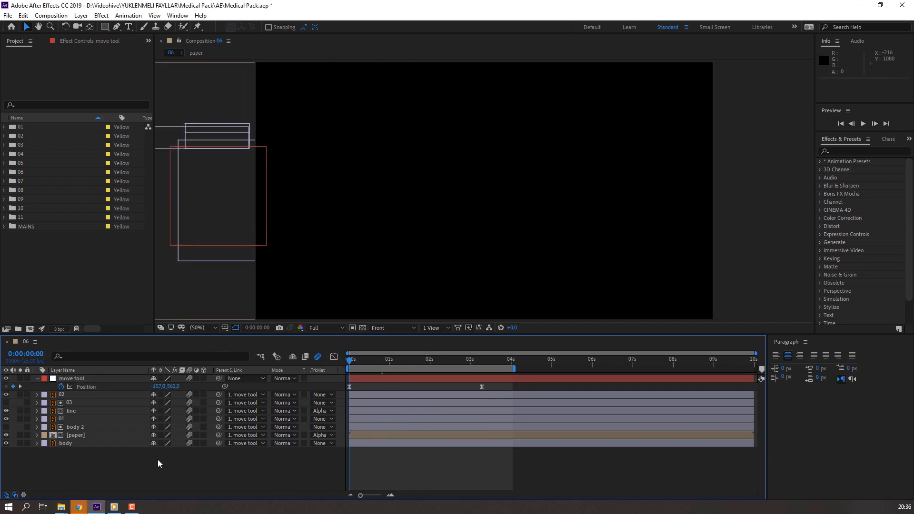
left_click_drag(362, 365, 456, 365)
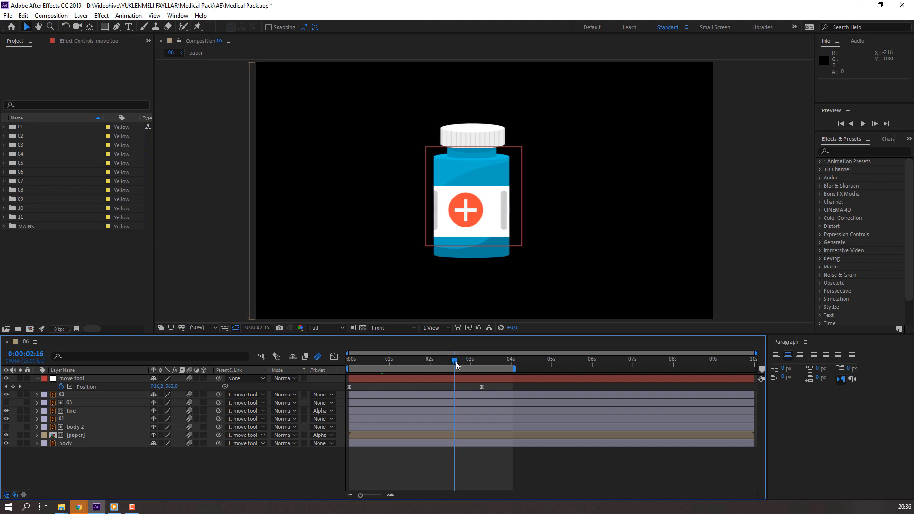
key("space")
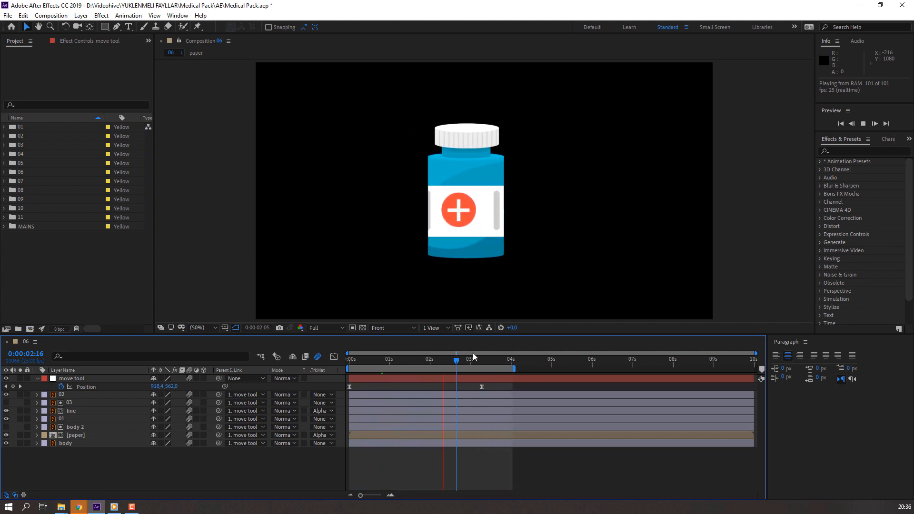
left_click(455, 361)
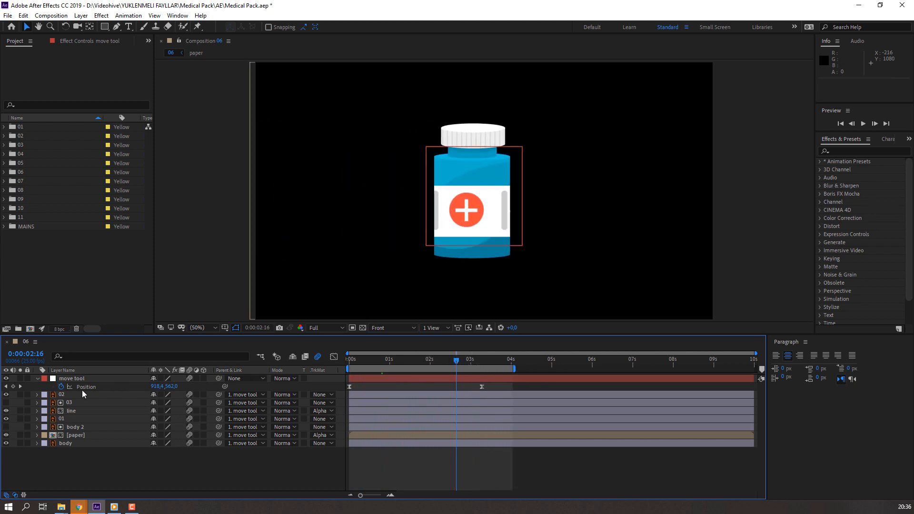
Step: Apply the Fill effect to the line layer so the cap lines are the bottle's blue, and preview the animation
left_click(78, 403)
left_click(79, 411)
left_click(90, 403)
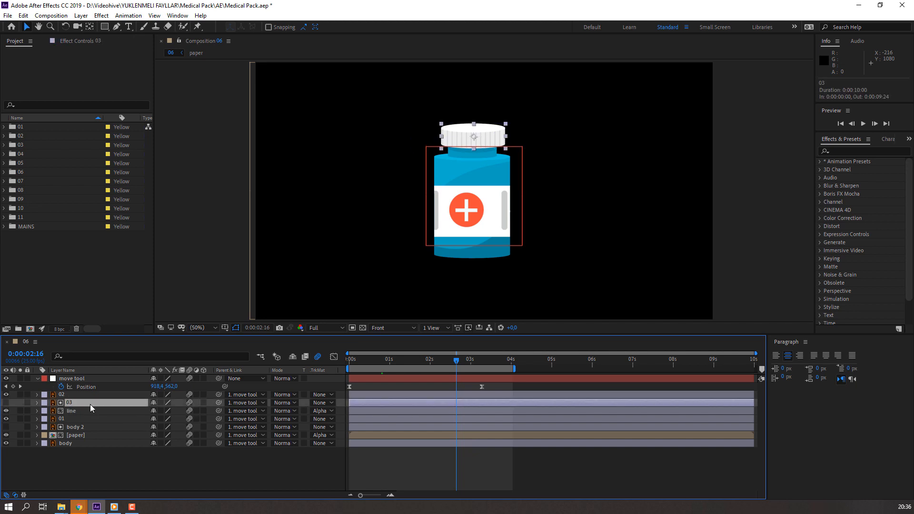
left_click(84, 412)
left_click(852, 151)
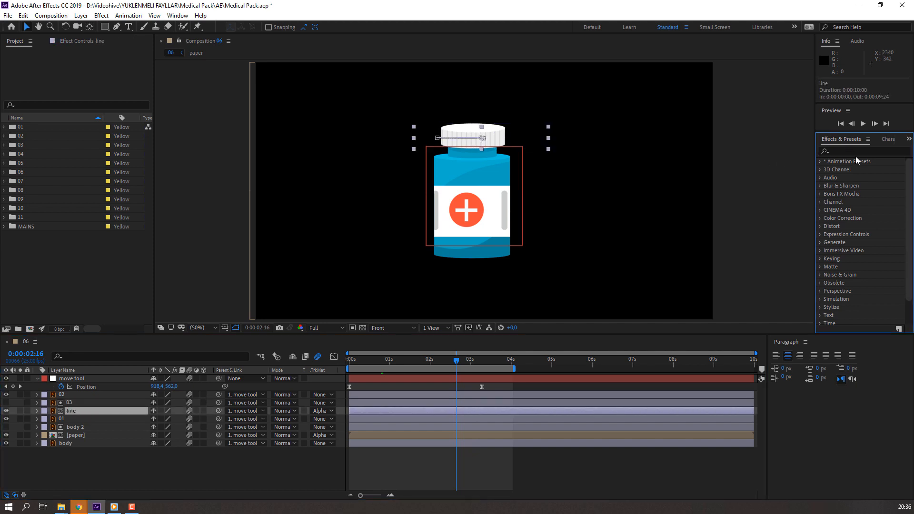
type("fill")
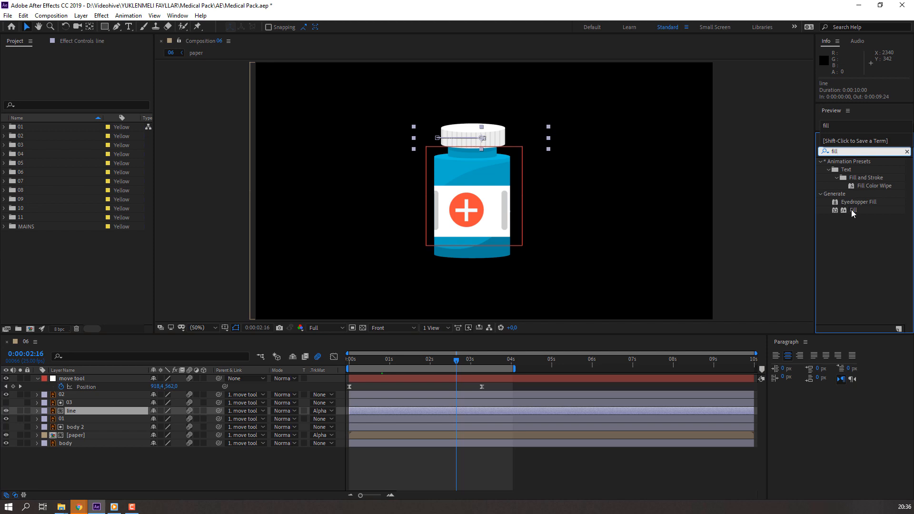
double_click(853, 210)
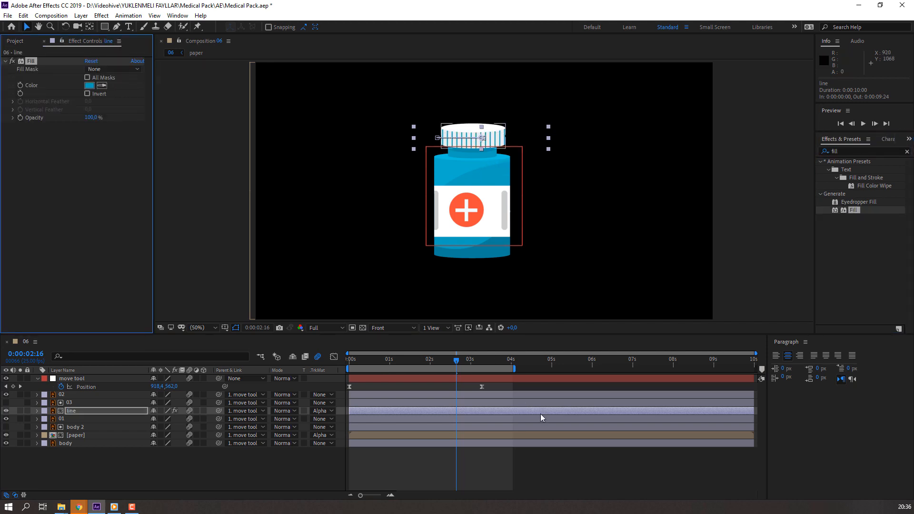
left_click(586, 435)
key("space")
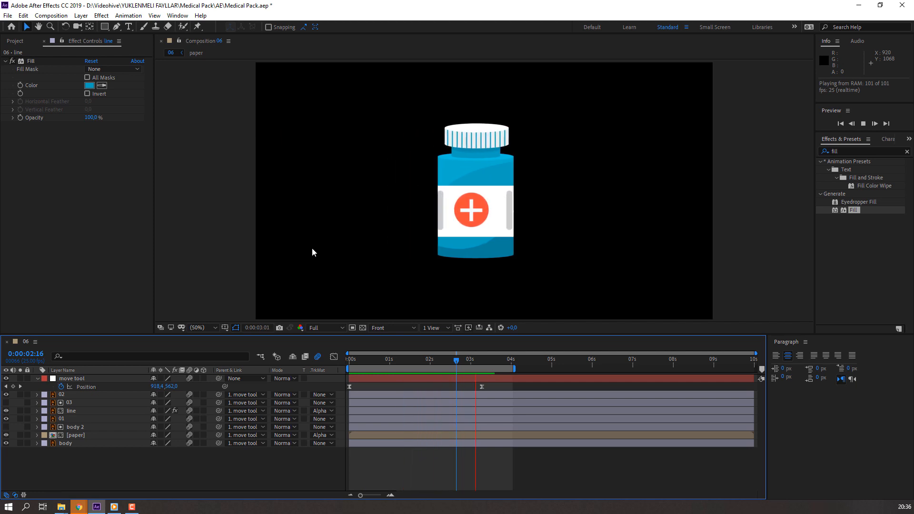
key("space")
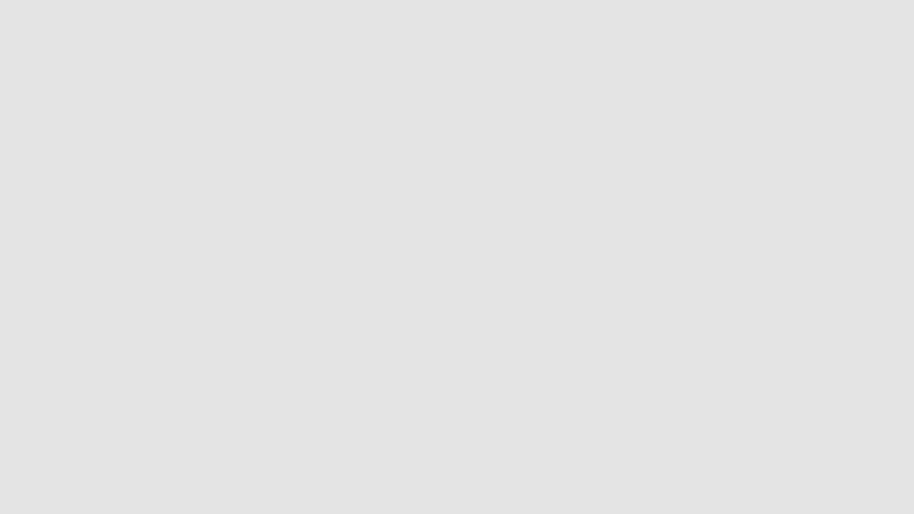